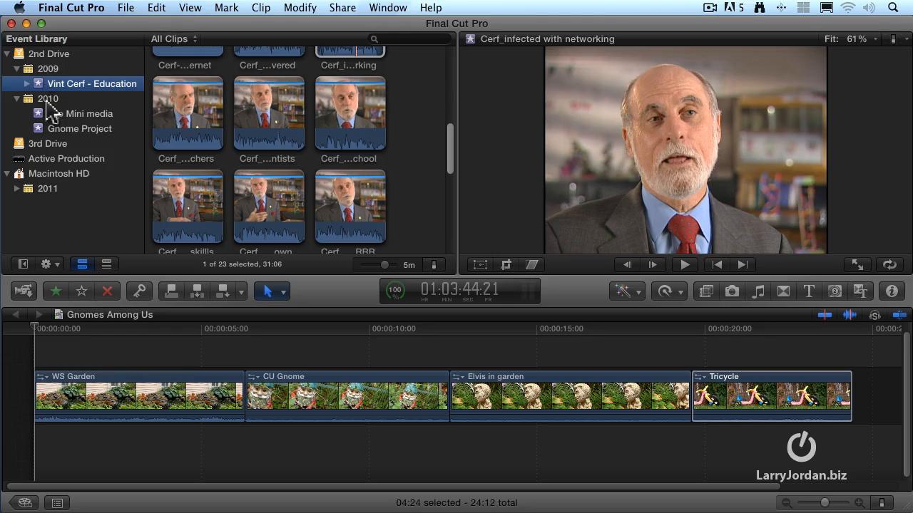
# Step: Create a new event on 3rd Drive and name it My New Event
pyautogui.click(55, 144)
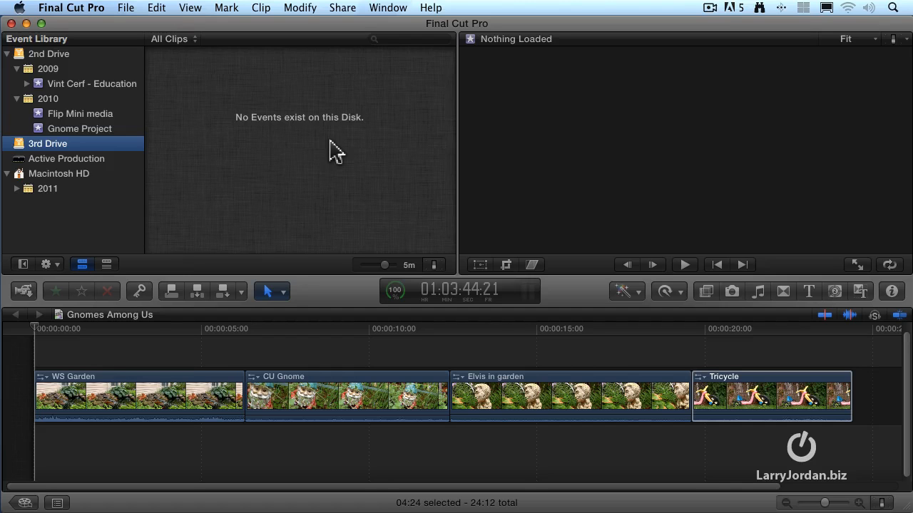
pyautogui.click(126, 8)
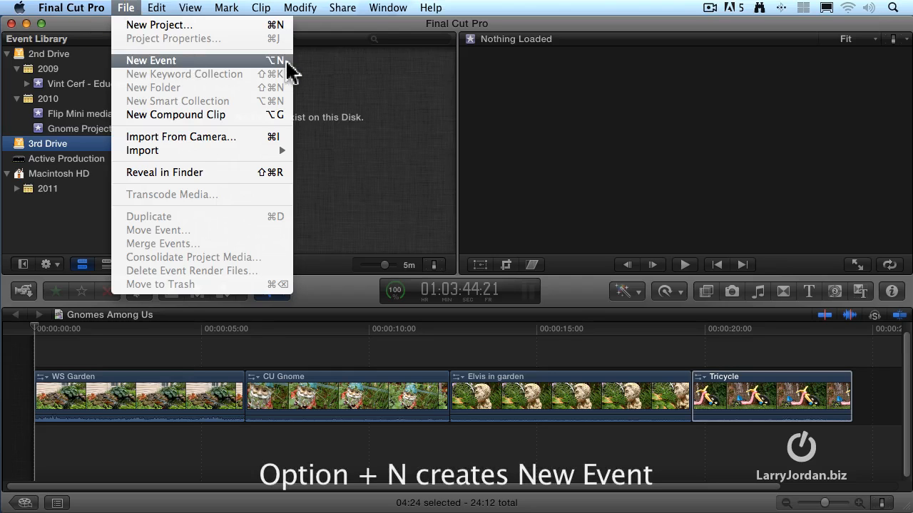
pyautogui.rightClick(71, 237)
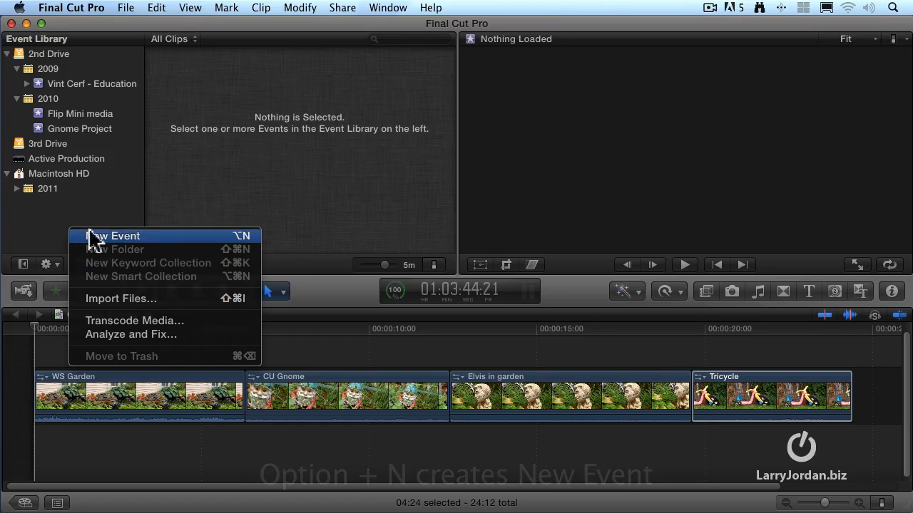
pyautogui.click(163, 238)
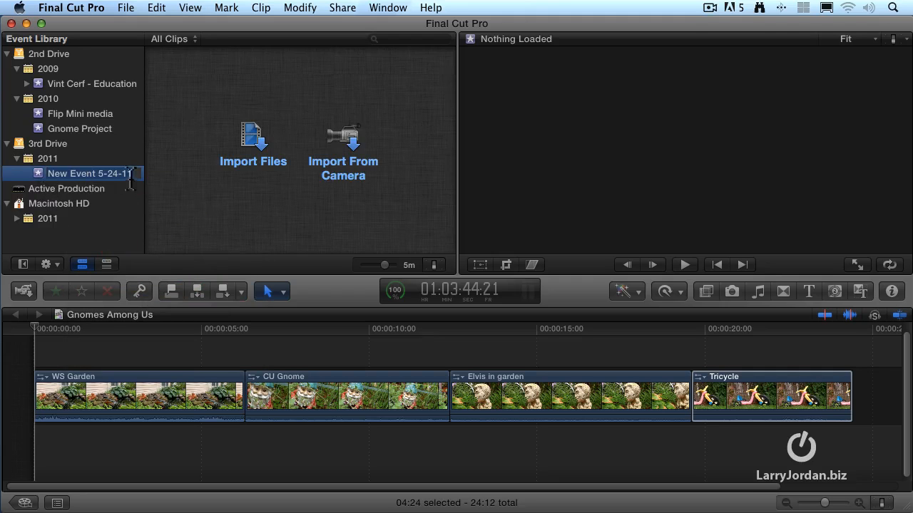
pyautogui.click(102, 171)
pyautogui.write('My New Event')
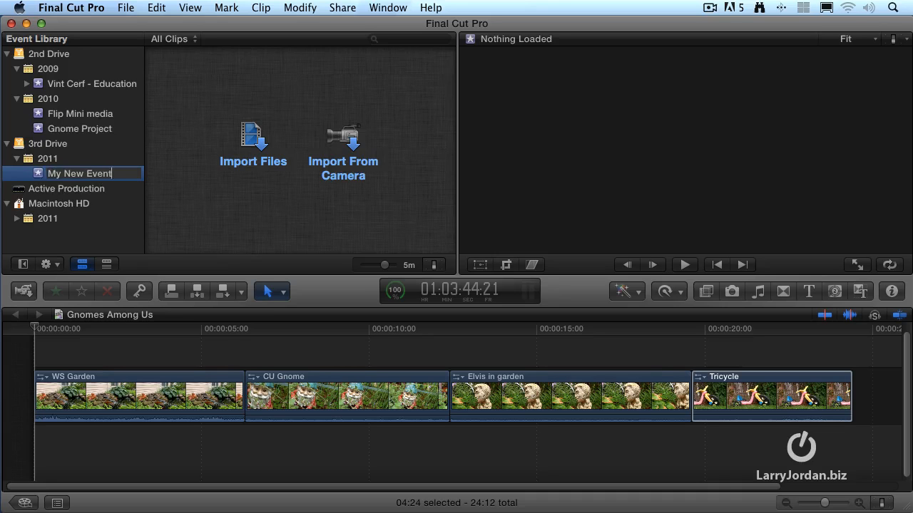
pyautogui.press('Return')
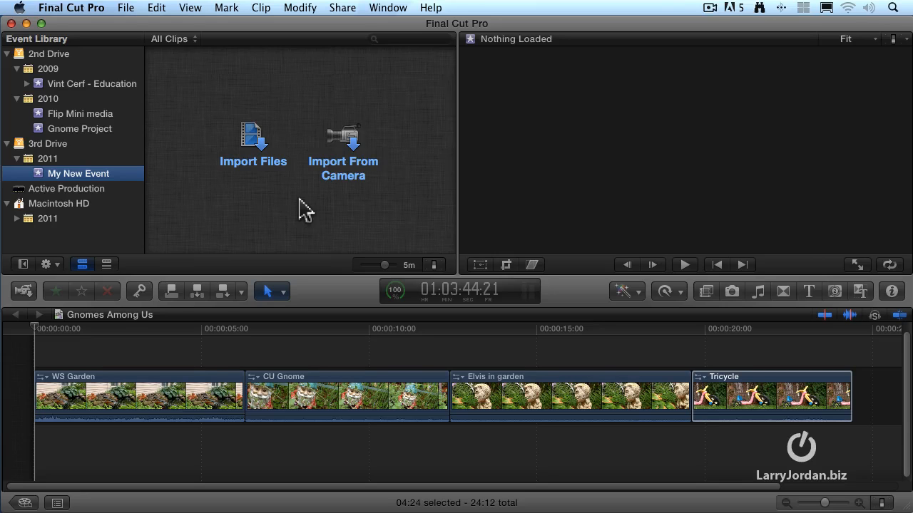
# Step: Move the My New Event event on 3rd Drive to the trash
pyautogui.rightClick(125, 175)
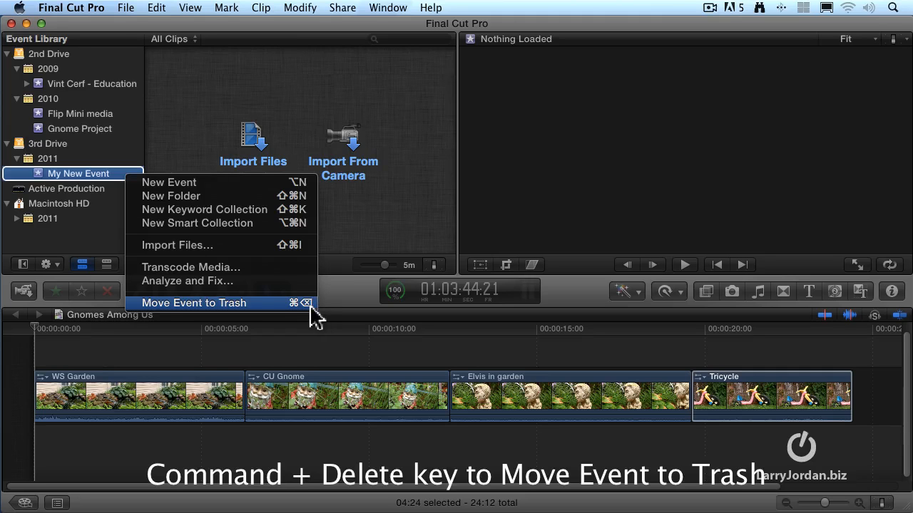
pyautogui.click(123, 7)
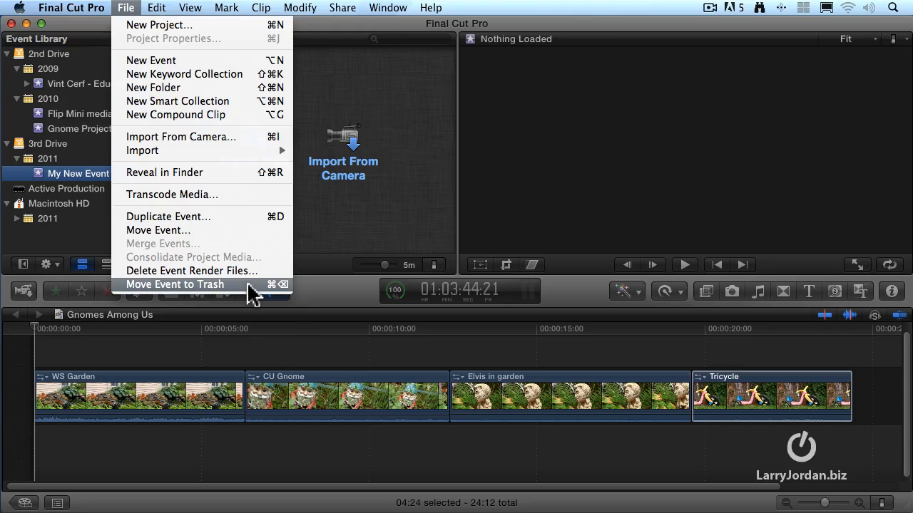
pyautogui.click(248, 285)
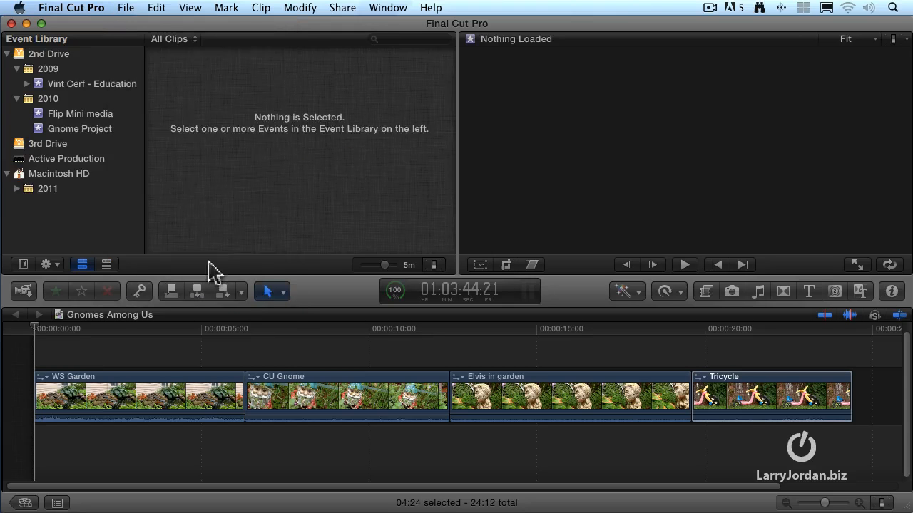
# Step: Move the Gnome Project event and its media from 2nd Drive to 3rd Drive
pyautogui.click(34, 133)
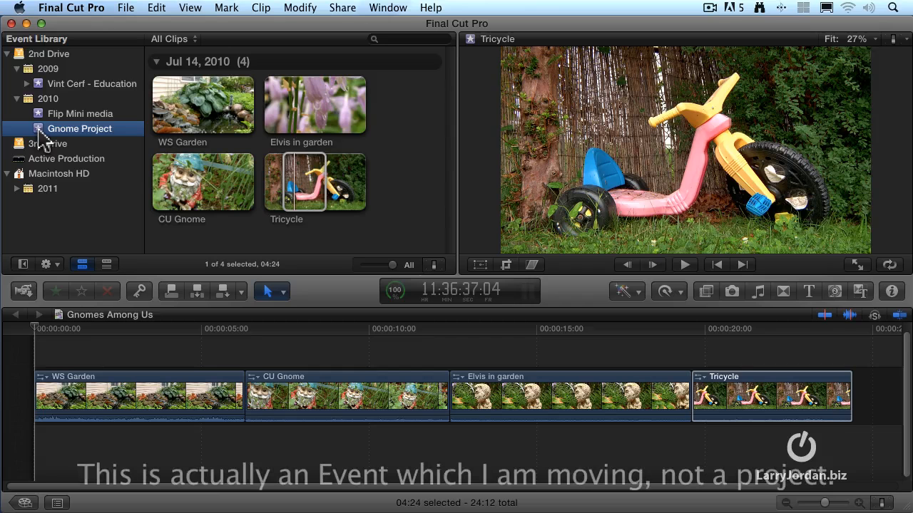
pyautogui.moveTo(39, 137)
pyautogui.mouseDown()
pyautogui.moveTo(28, 63)
pyautogui.moveTo(25, 153)
pyautogui.moveTo(45, 137)
pyautogui.moveTo(41, 127)
pyautogui.mouseUp()
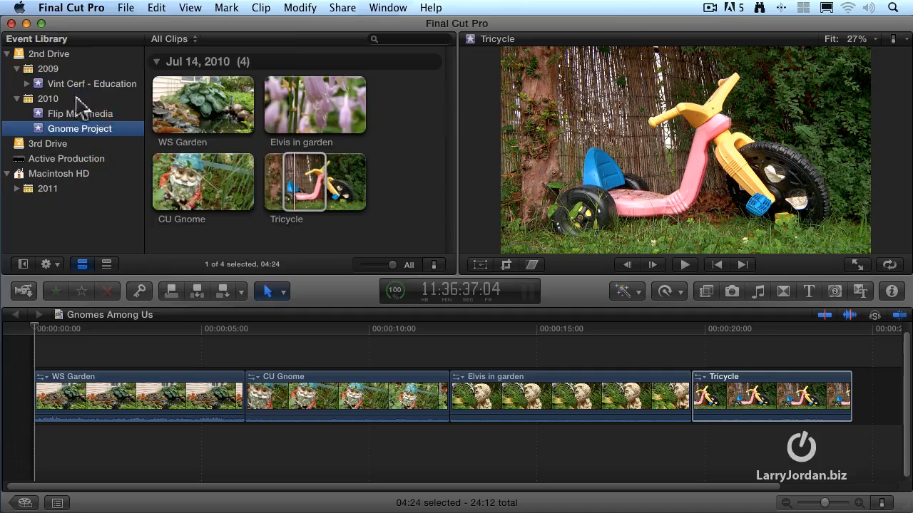
pyautogui.click(124, 7)
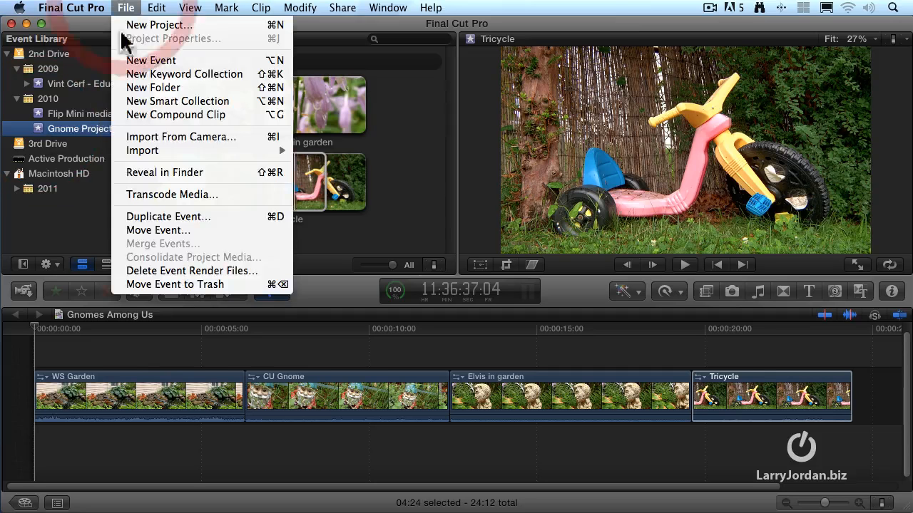
pyautogui.click(165, 230)
pyautogui.click(440, 128)
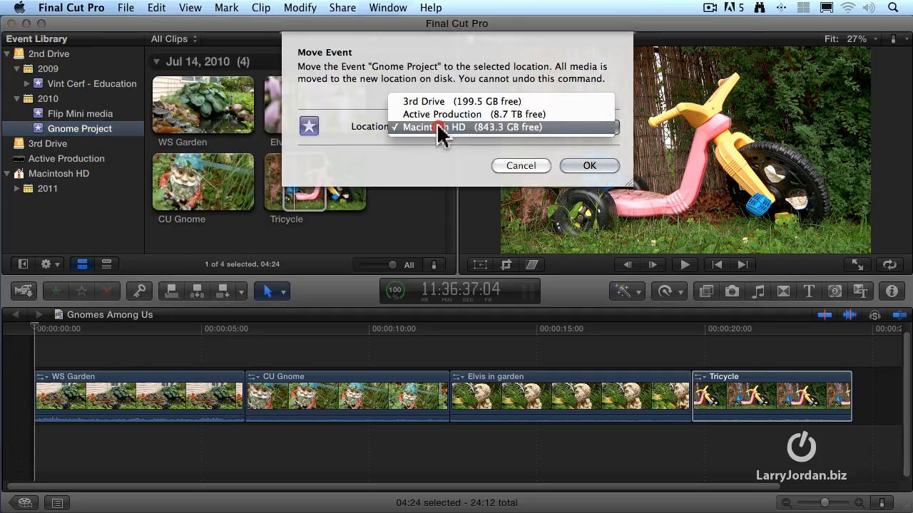
pyautogui.click(528, 104)
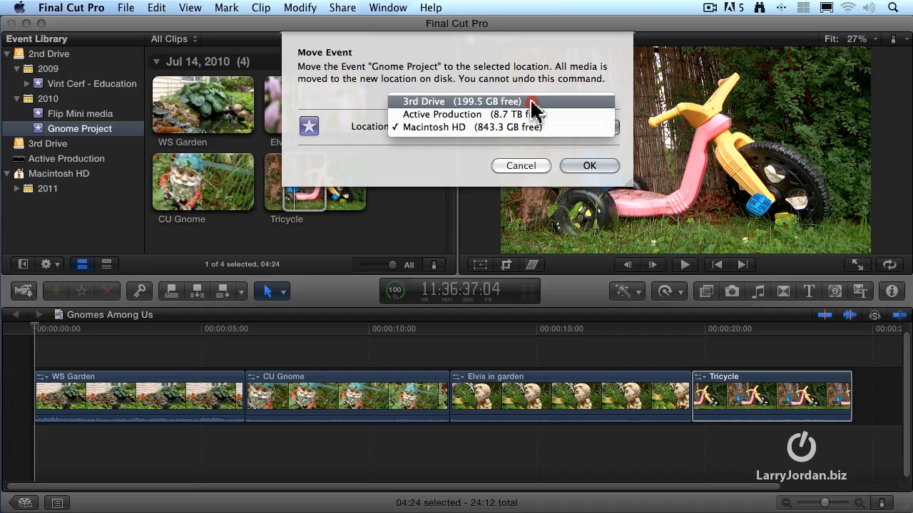
pyautogui.click(532, 102)
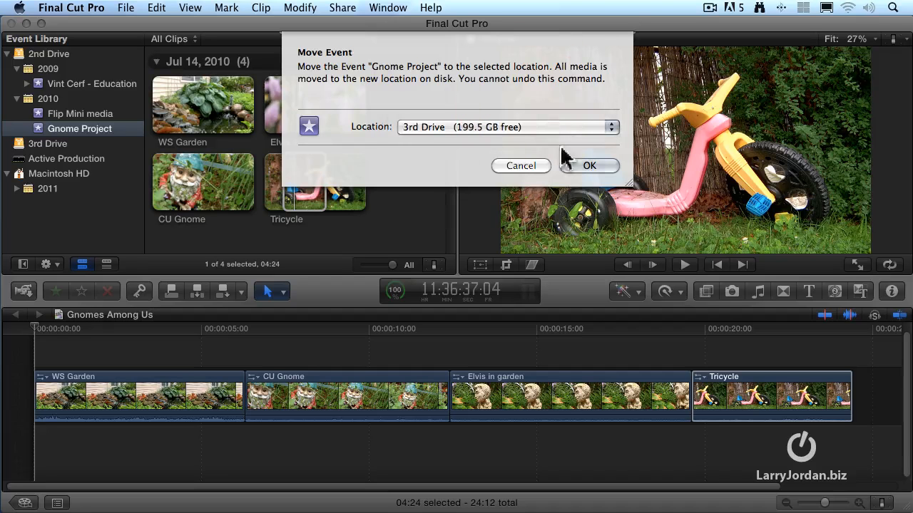
pyautogui.click(590, 166)
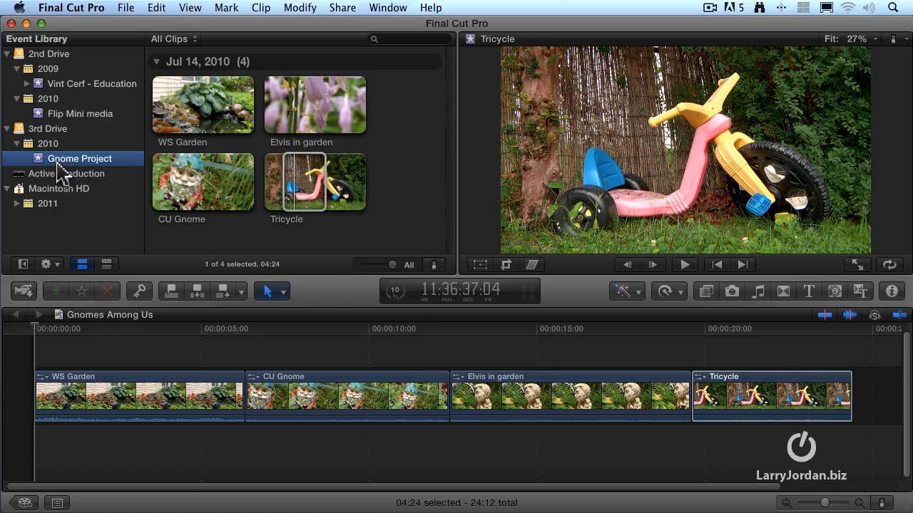
# Step: Examine the Media Management details of the Gnome Project move among the background tasks
pyautogui.click(396, 292)
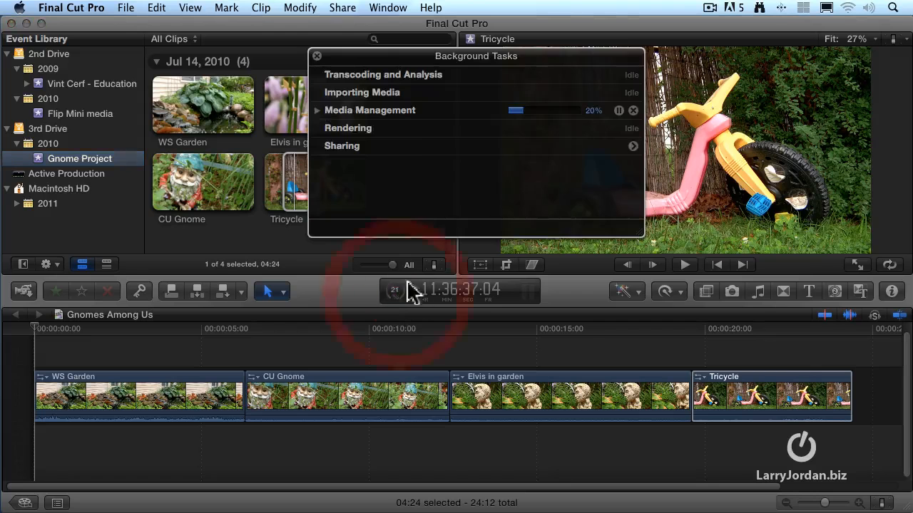
pyautogui.click(318, 111)
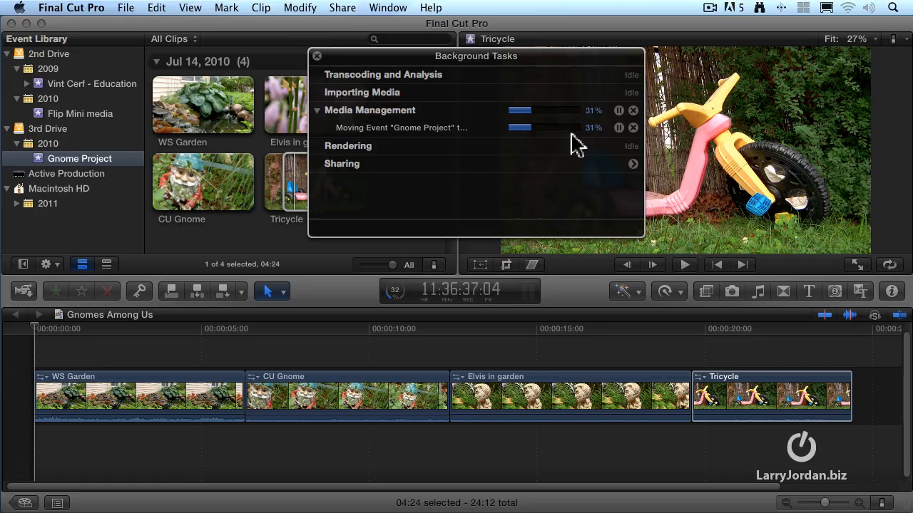
pyautogui.click(317, 55)
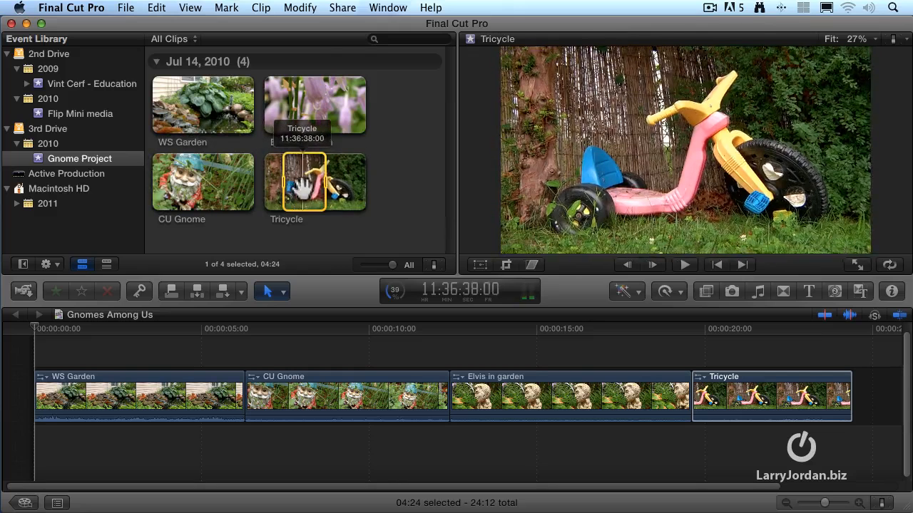
# Step: Extend the end of the selected range in the Tricycle browser clip to a duration of 06:16
pyautogui.click(325, 181)
pyautogui.moveTo(324, 181)
pyautogui.mouseDown()
pyautogui.moveTo(333, 179)
pyautogui.moveTo(315, 179)
pyautogui.moveTo(342, 180)
pyautogui.mouseUp()
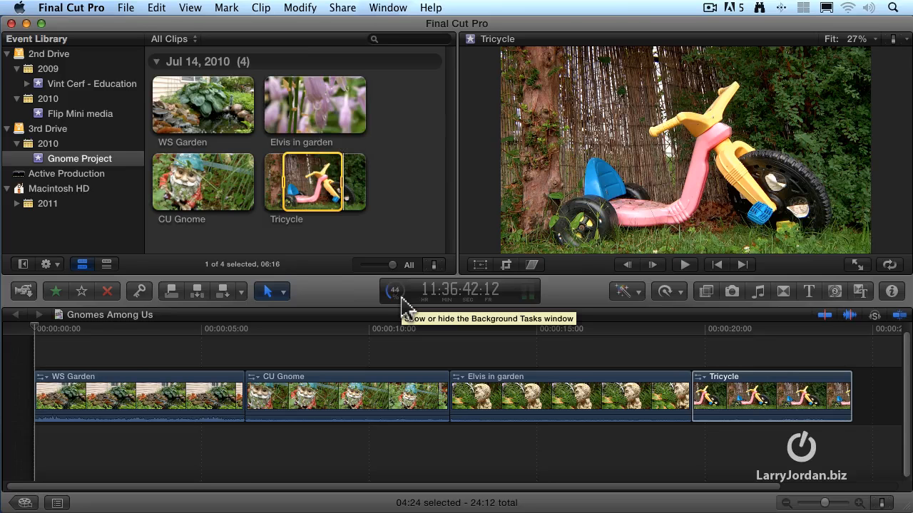
# Step: Recheck the event move's progress among the background tasks and select the WS Garden clip in the browser
pyautogui.click(394, 297)
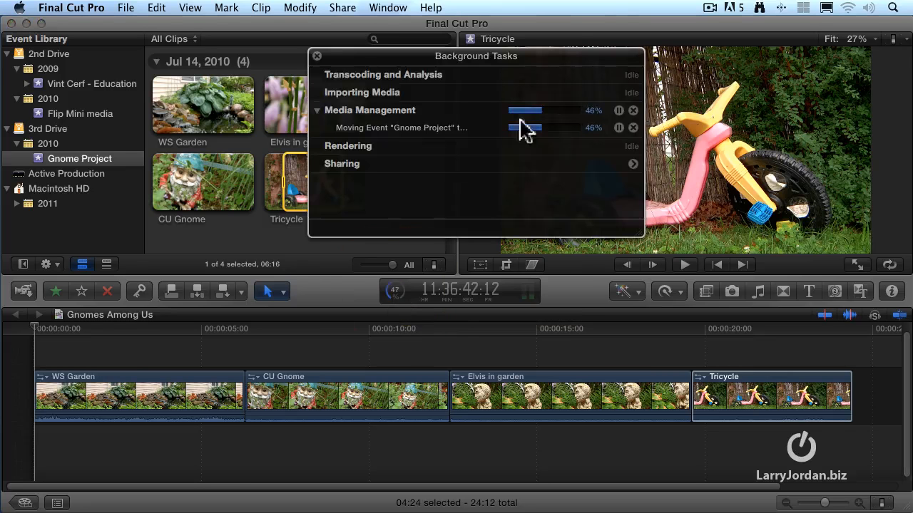
pyautogui.click(316, 56)
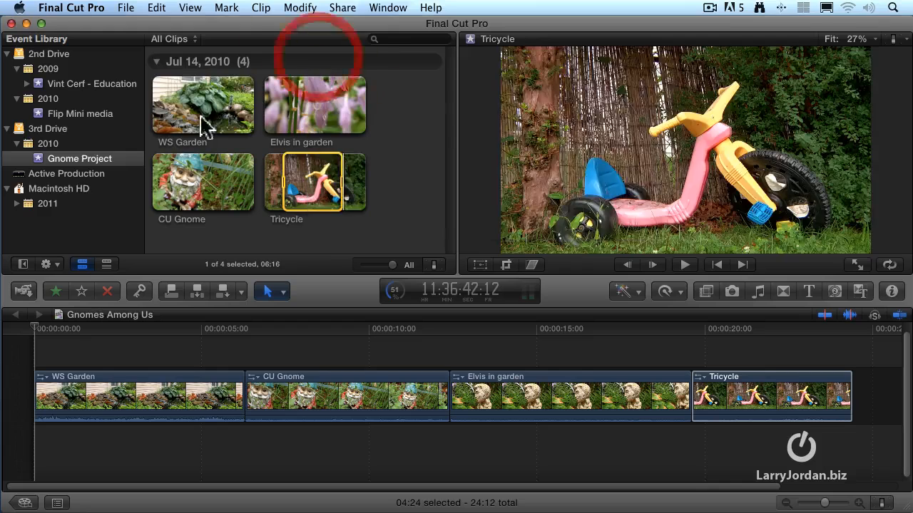
pyautogui.click(175, 110)
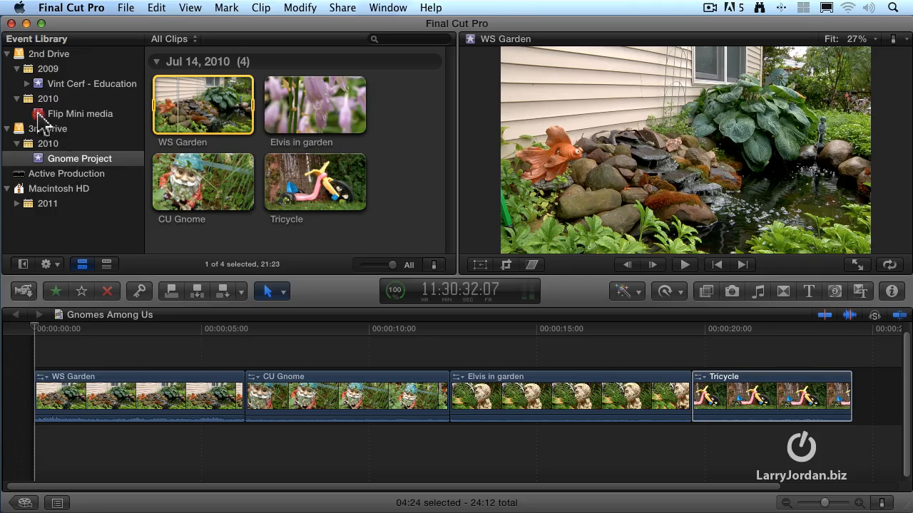
# Step: Duplicate the Flip Mini media event with its media from 2nd Drive onto 3rd Drive
pyautogui.moveTo(38, 113); pyautogui.dragTo(19, 130)
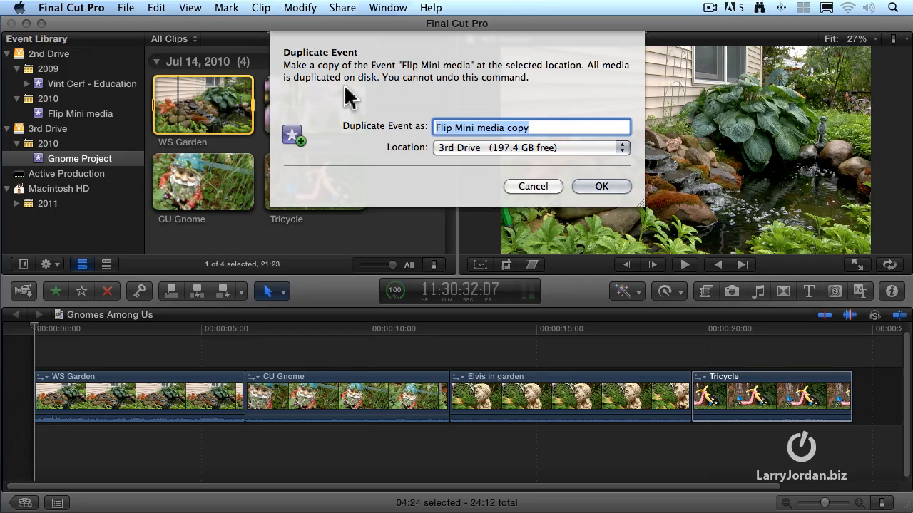
pyautogui.click(618, 189)
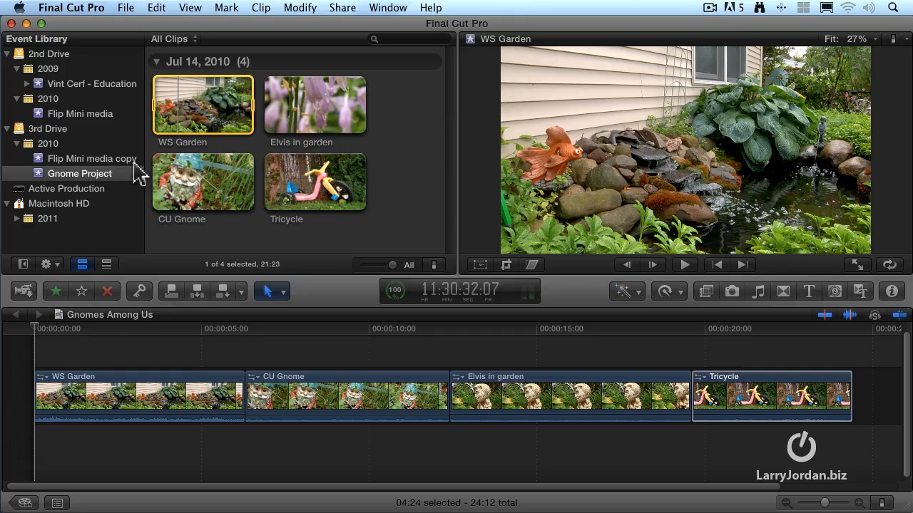
# Step: Compare the original Flip Mini media event with its copy on 3rd Drive and view the copy's clip
pyautogui.click(108, 116)
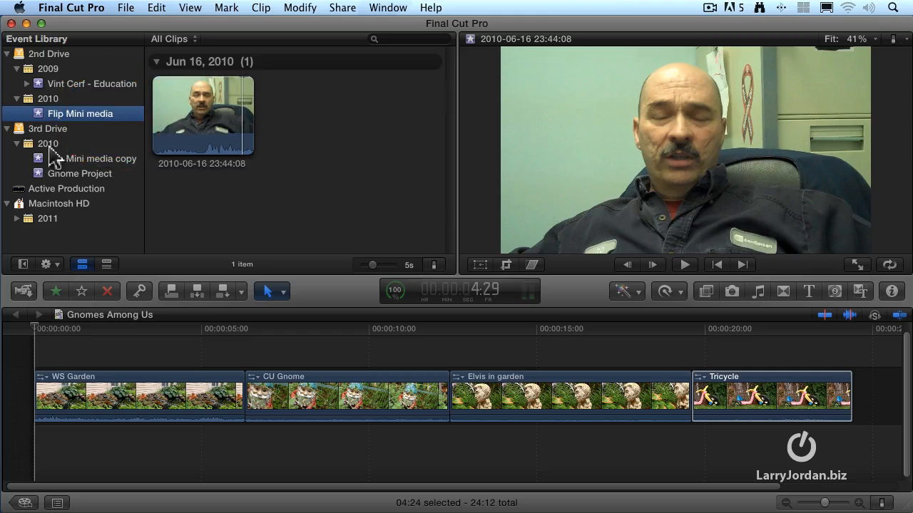
pyautogui.click(40, 161)
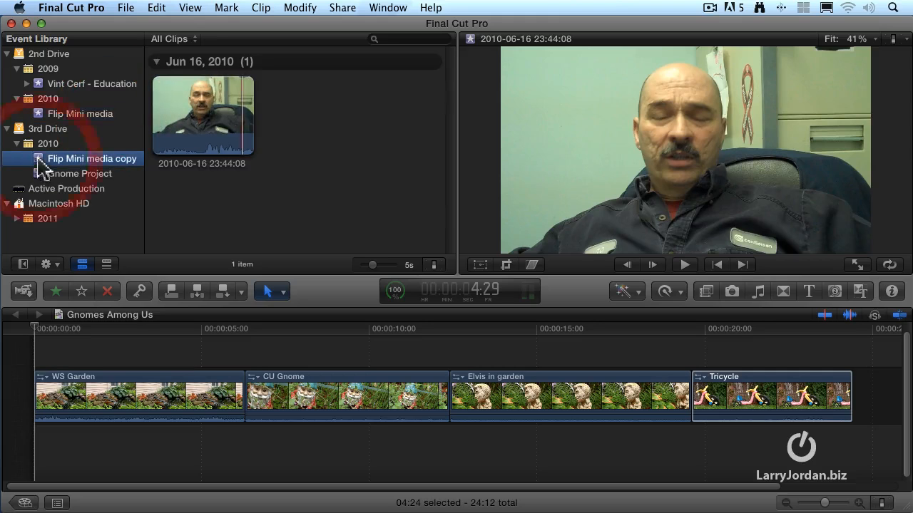
pyautogui.click(177, 147)
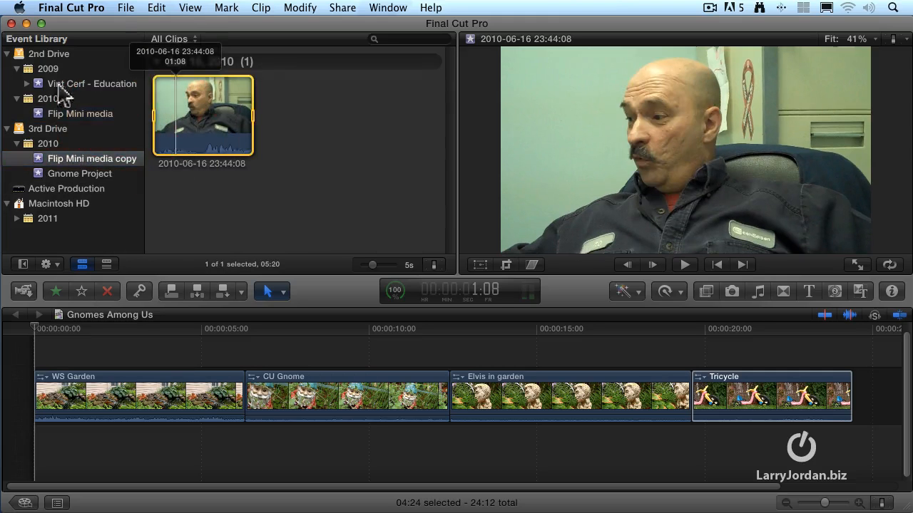
# Step: Try to merge the Vint Cerf - Education event into Gnome Project on 3rd Drive, reviewing the available destination drives
pyautogui.click(43, 86)
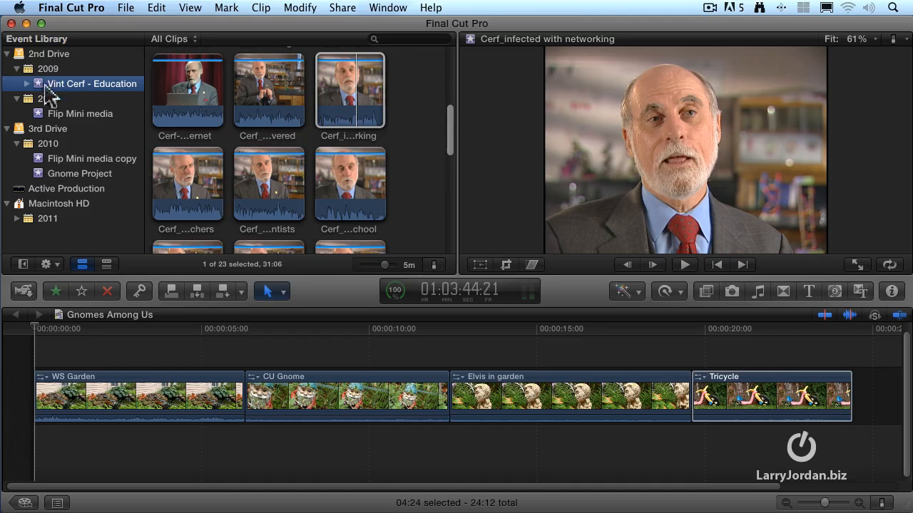
pyautogui.moveTo(40, 93); pyautogui.dragTo(38, 176)
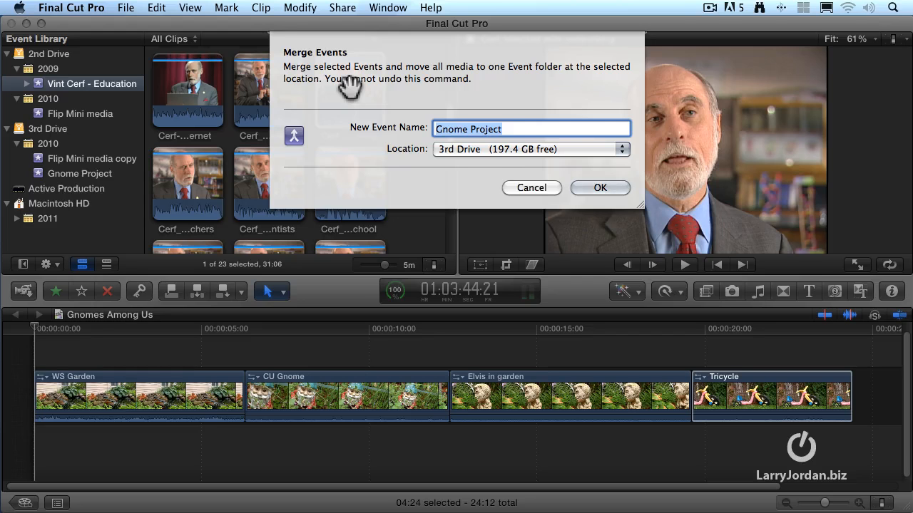
pyautogui.click(550, 149)
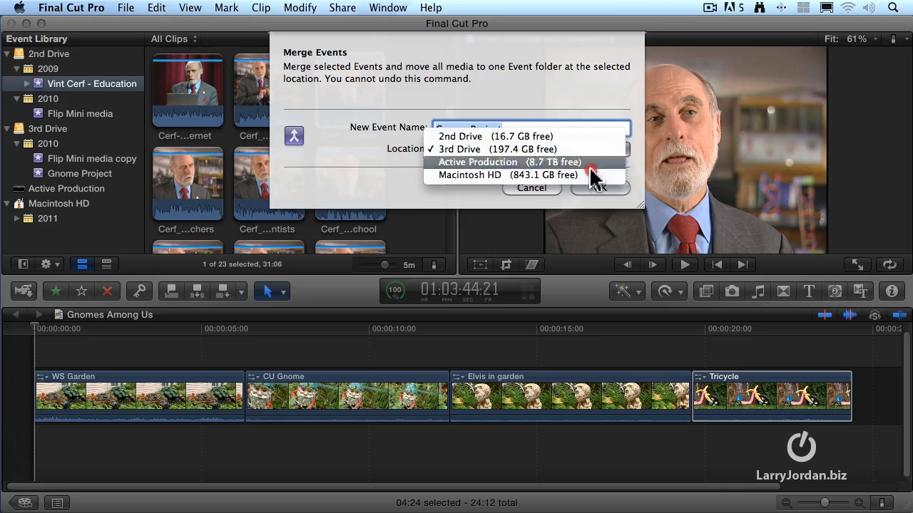
pyautogui.click(358, 151)
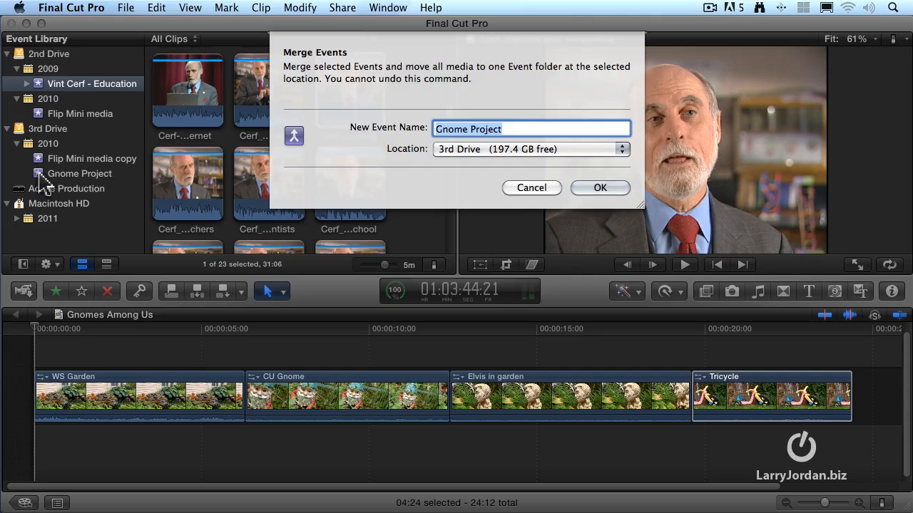
pyautogui.click(528, 187)
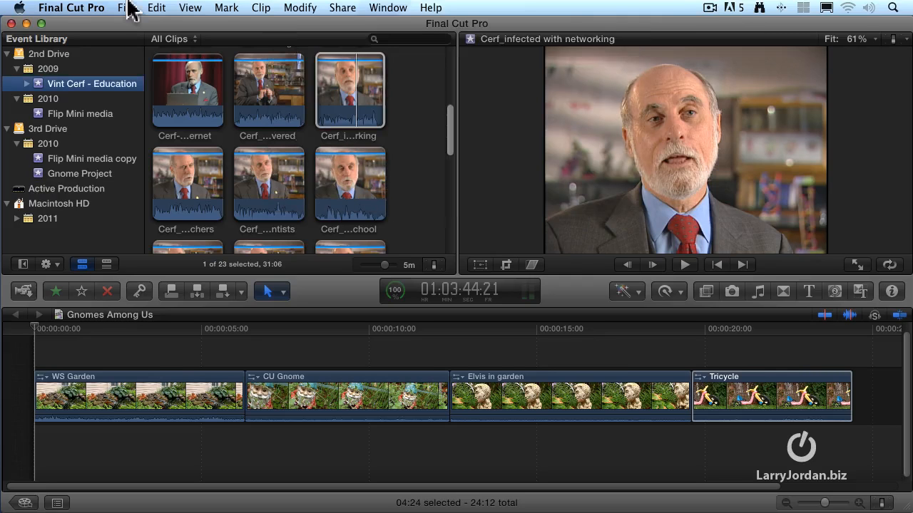
pyautogui.click(128, 9)
pyautogui.click(137, 61)
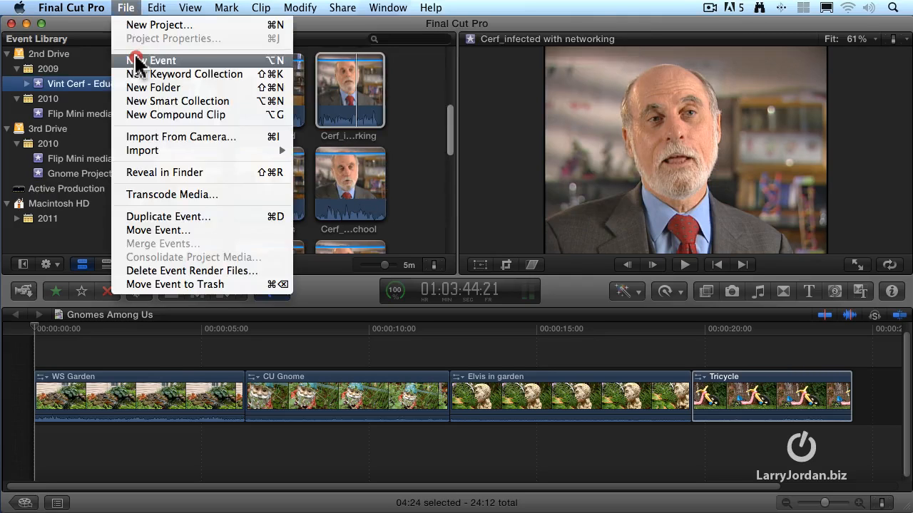
pyautogui.click(124, 8)
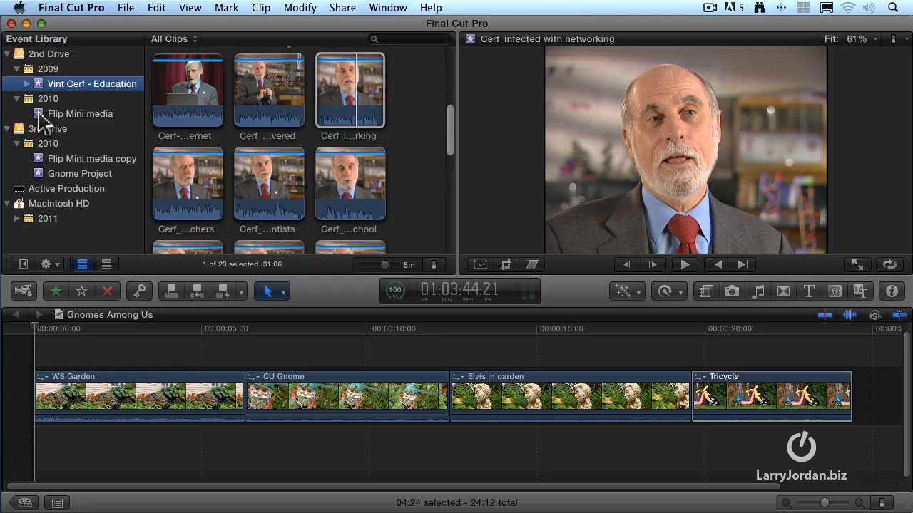
# Step: Review the event commands for Flip Mini media on 2nd Drive and Gnome Project on 3rd Drive, including moving and trashing
pyautogui.moveTo(42, 122)
pyautogui.mouseDown()
pyautogui.moveTo(22, 125)
pyautogui.moveTo(21, 136)
pyautogui.moveTo(39, 119)
pyautogui.mouseUp()
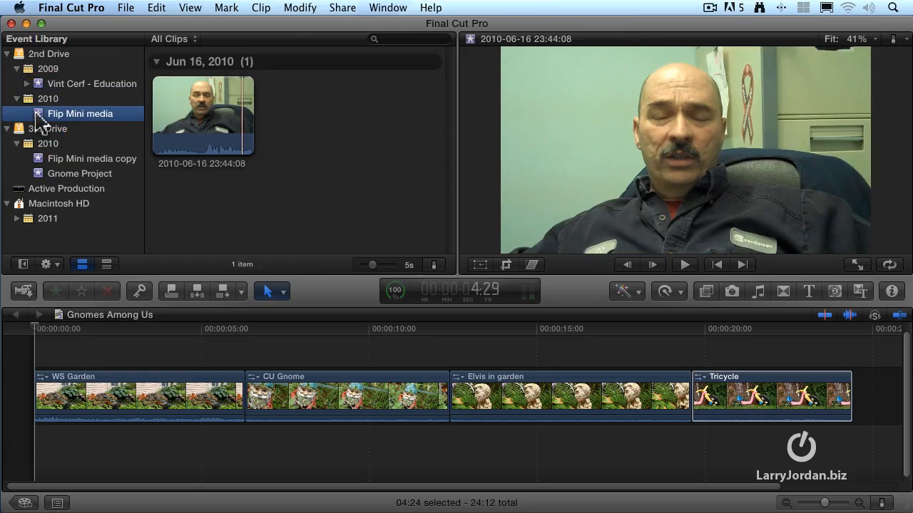
pyautogui.click(126, 8)
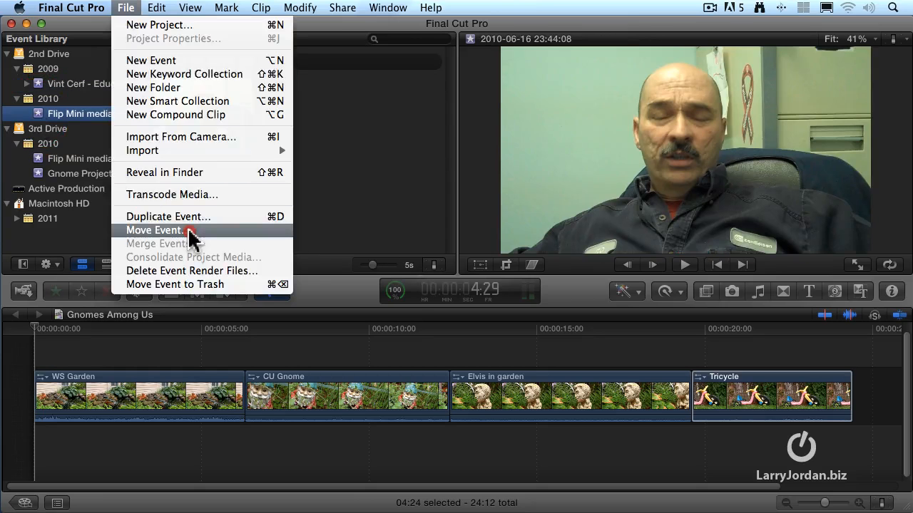
pyautogui.click(41, 119)
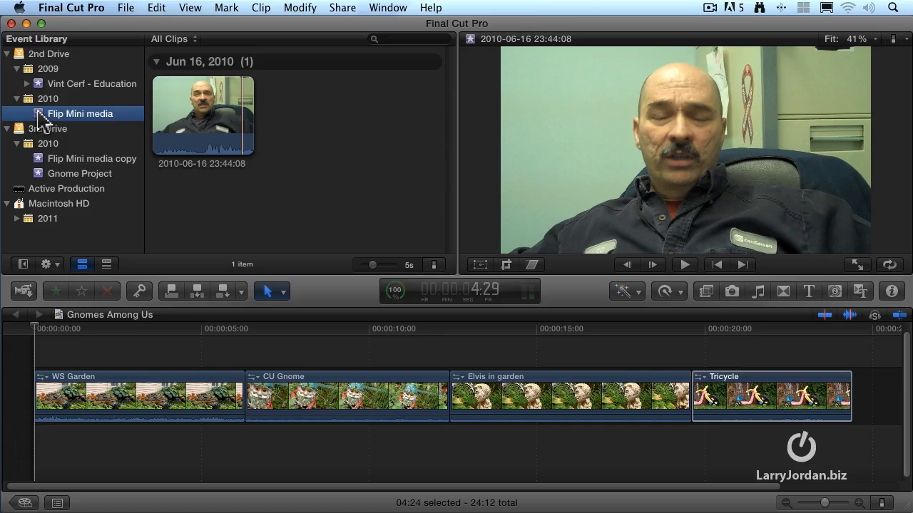
pyautogui.moveTo(38, 110); pyautogui.dragTo(39, 178)
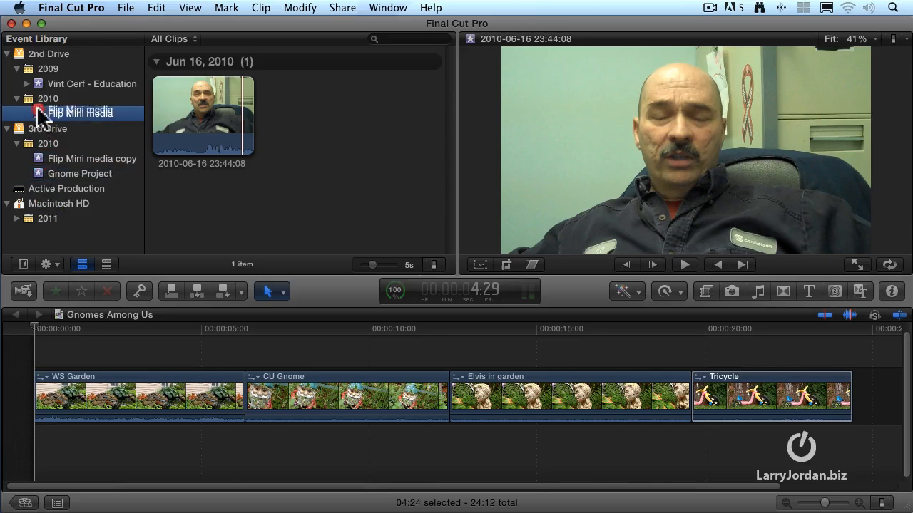
pyautogui.rightClick(38, 175)
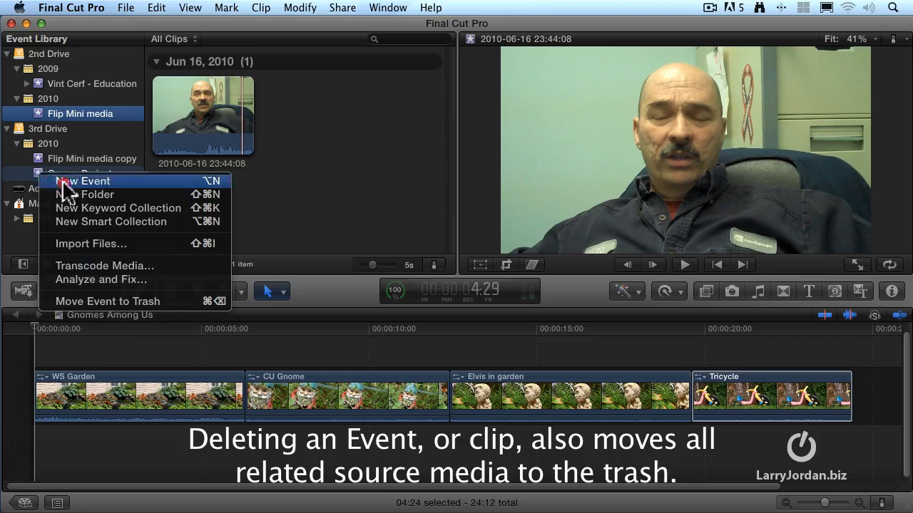
pyautogui.click(166, 302)
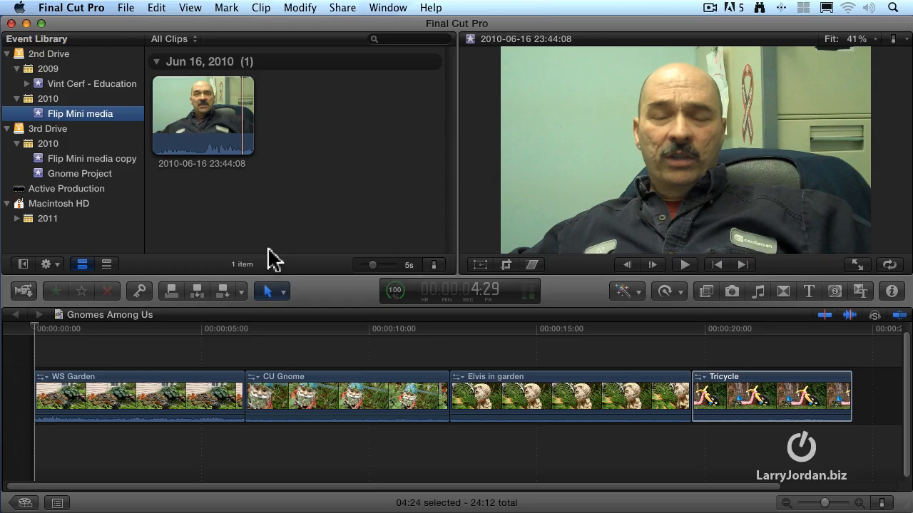
# Step: Display the clips of the Vint Cerf - Education event and select the Cerf-school_solar system internet clip
pyautogui.click(61, 87)
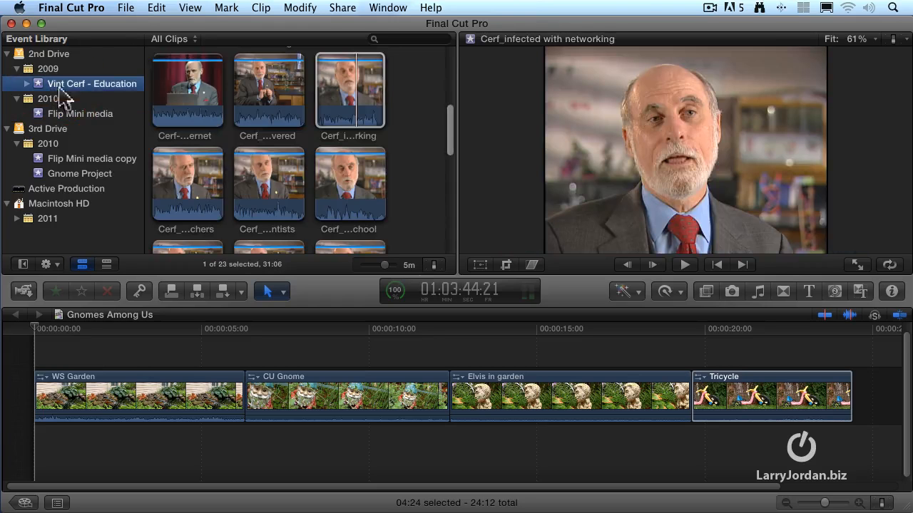
pyautogui.click(203, 113)
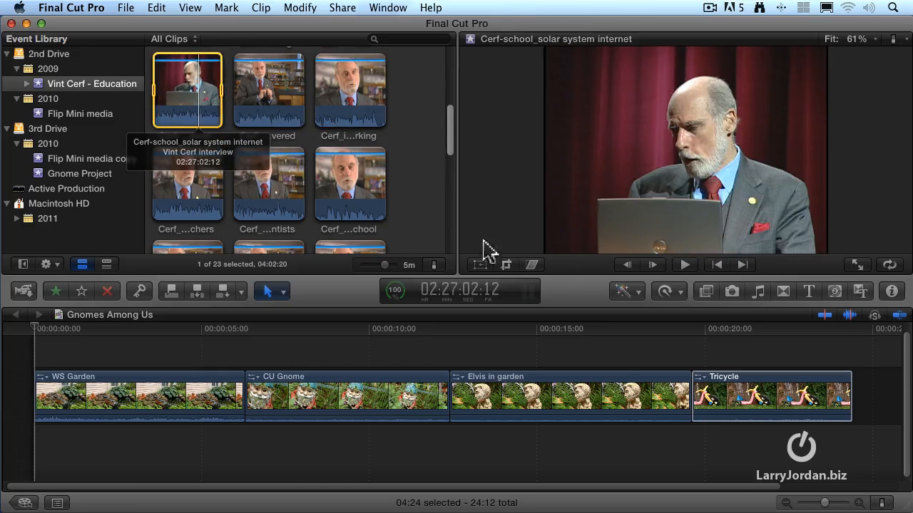
pyautogui.moveTo(385, 265)
pyautogui.mouseDown()
pyautogui.moveTo(365, 265)
pyautogui.moveTo(385, 266)
pyautogui.mouseUp()
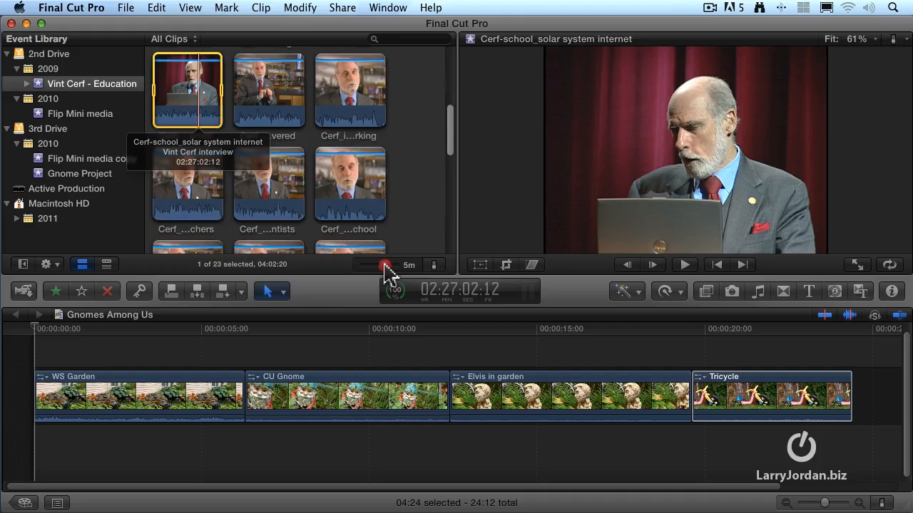
# Step: Hide the waveforms of the browser clips and reduce their clip height
pyautogui.click(434, 264)
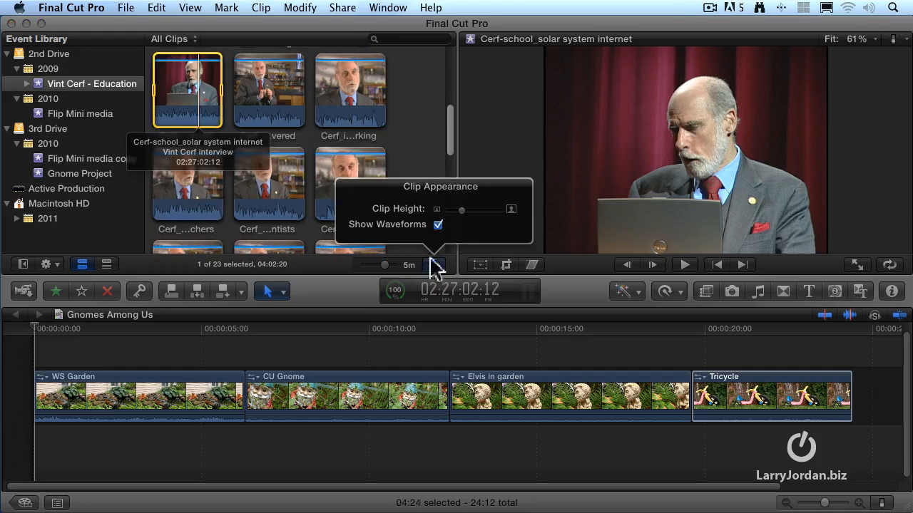
pyautogui.click(436, 226)
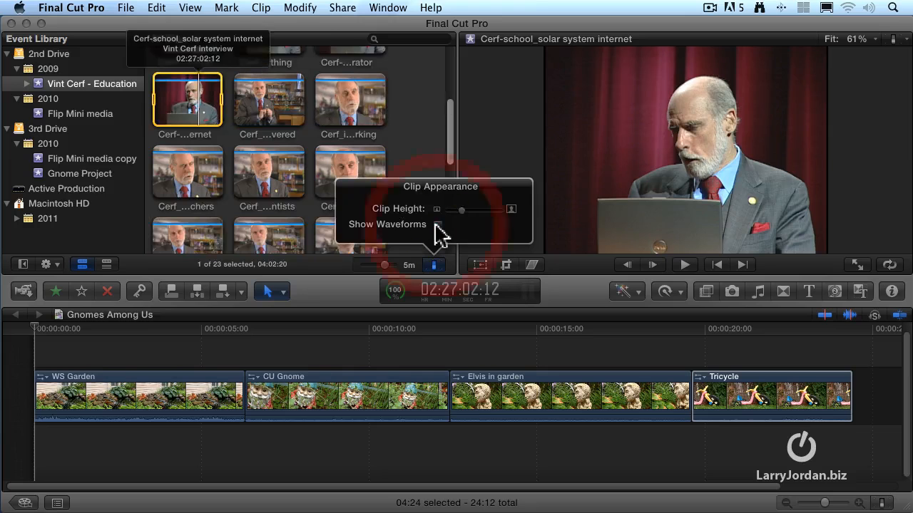
pyautogui.click(437, 225)
pyautogui.click(437, 225)
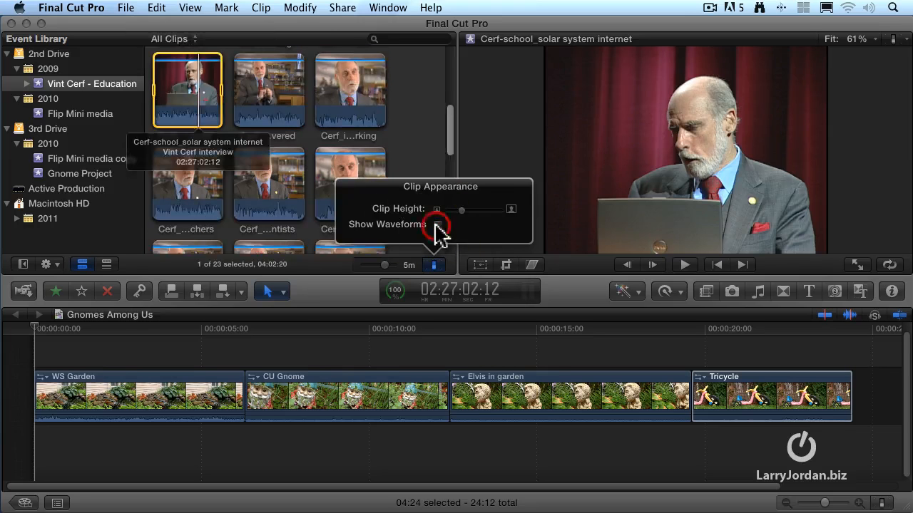
pyautogui.click(437, 225)
pyautogui.click(437, 225)
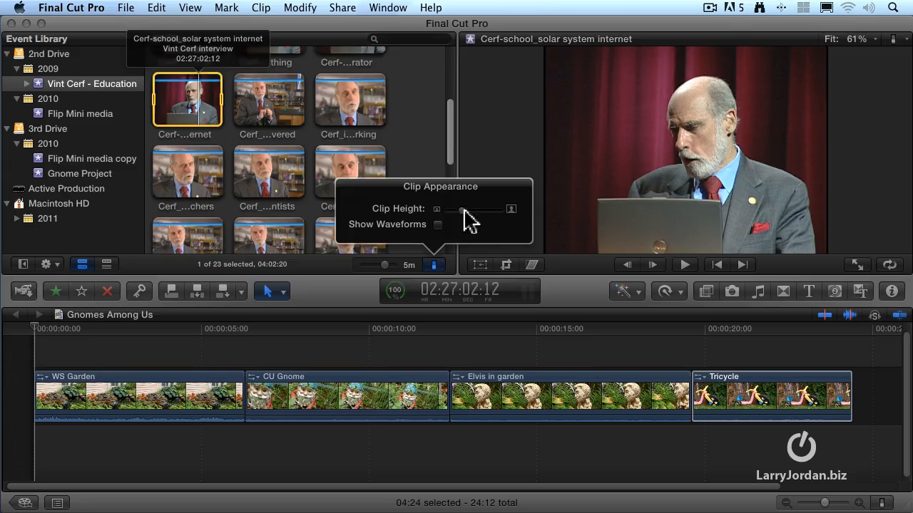
pyautogui.moveTo(461, 211)
pyautogui.mouseDown()
pyautogui.moveTo(450, 211)
pyautogui.moveTo(497, 212)
pyautogui.moveTo(455, 212)
pyautogui.mouseUp()
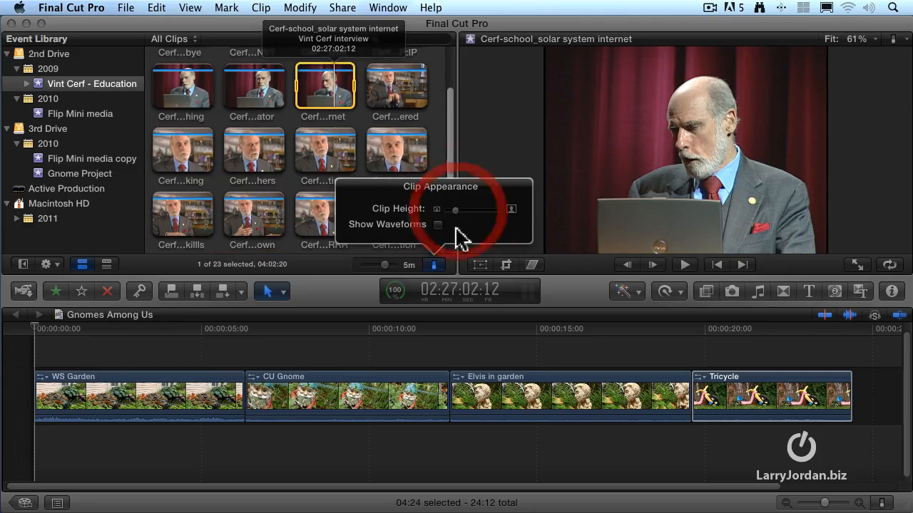
pyautogui.click(433, 274)
pyautogui.click(433, 270)
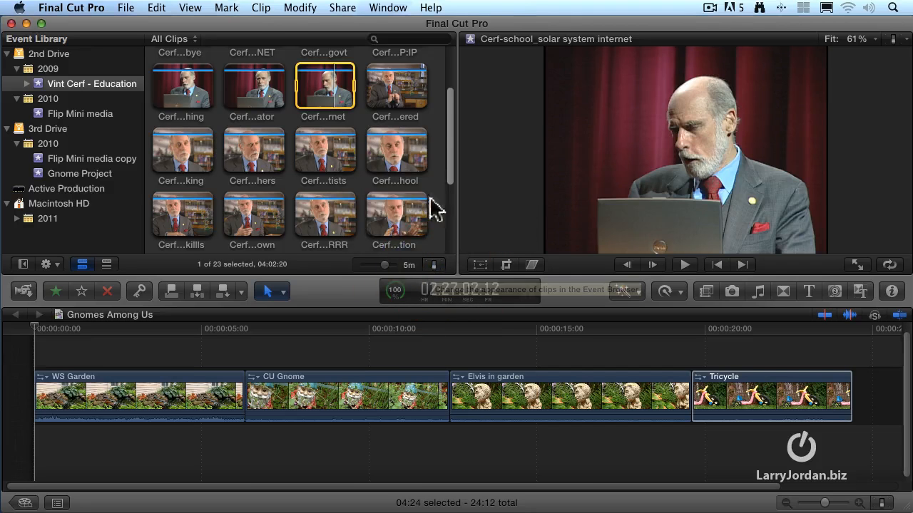
# Step: Rename the Cerf_What clip in the Vint Cerf - Education event as Stay in school
pyautogui.click(403, 119)
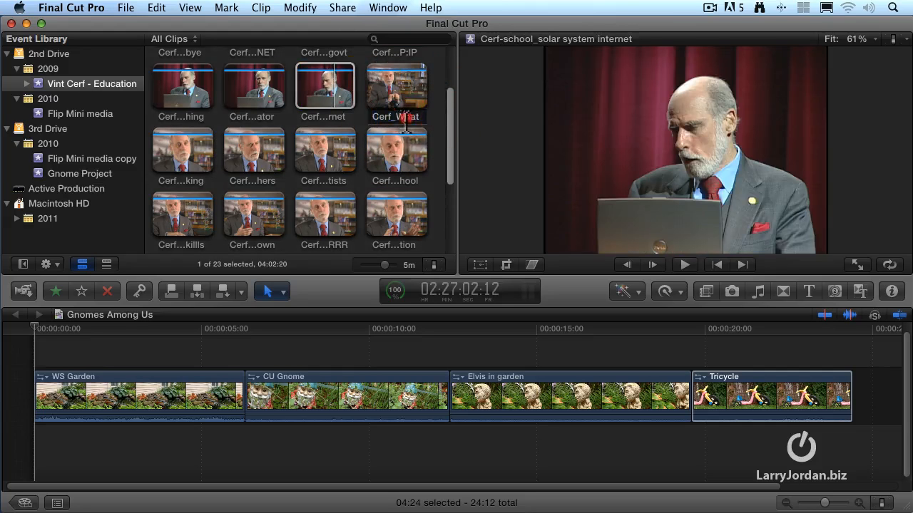
pyautogui.doubleClick(405, 126)
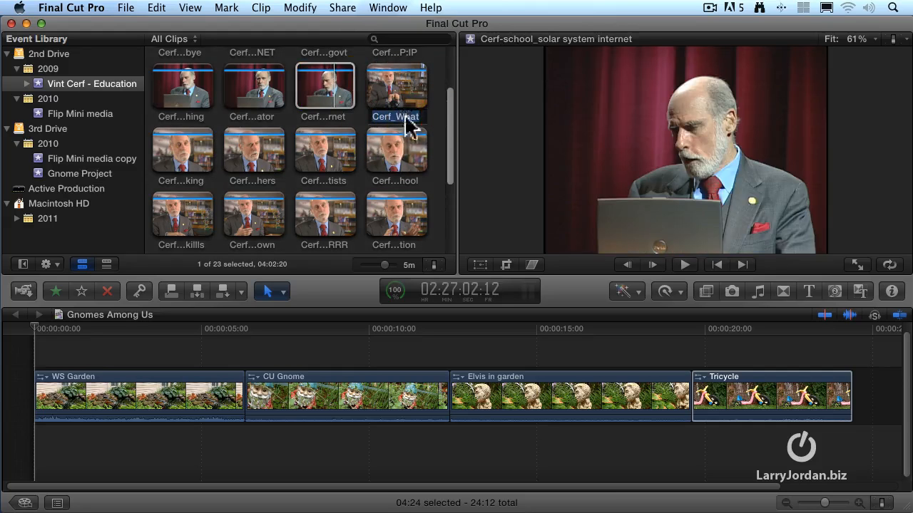
pyautogui.write('Stat he')
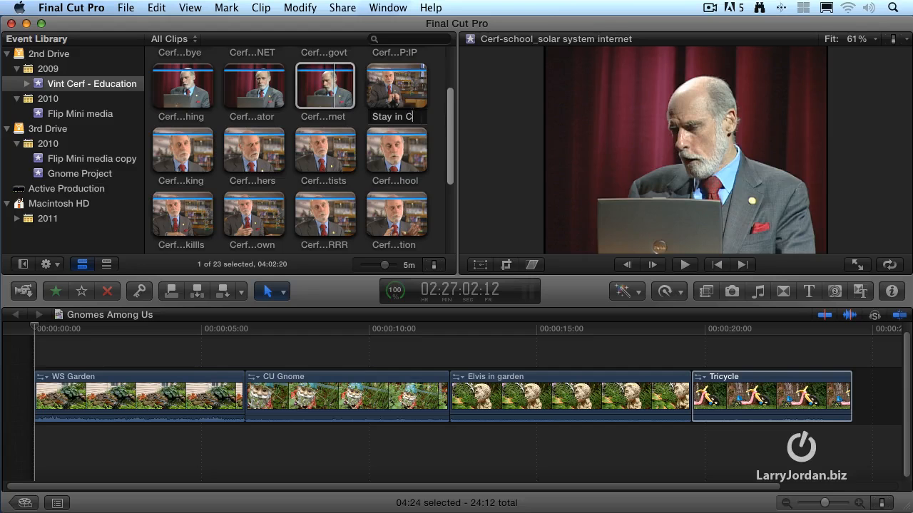
pyautogui.write('y in school')
pyautogui.press('Return')
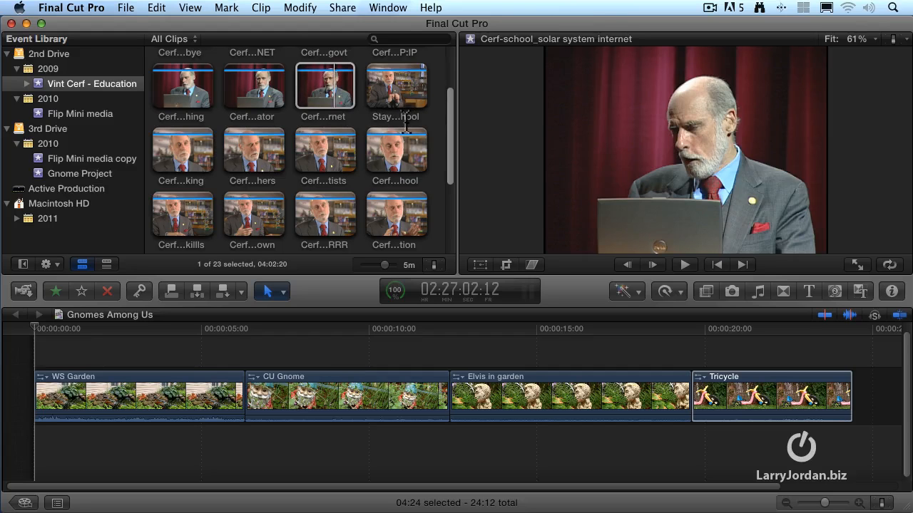
# Step: Examine the general metadata of the Cerf-school_solar system internet clip in the Inspector, and hide the Inspector again
pyautogui.click(339, 97)
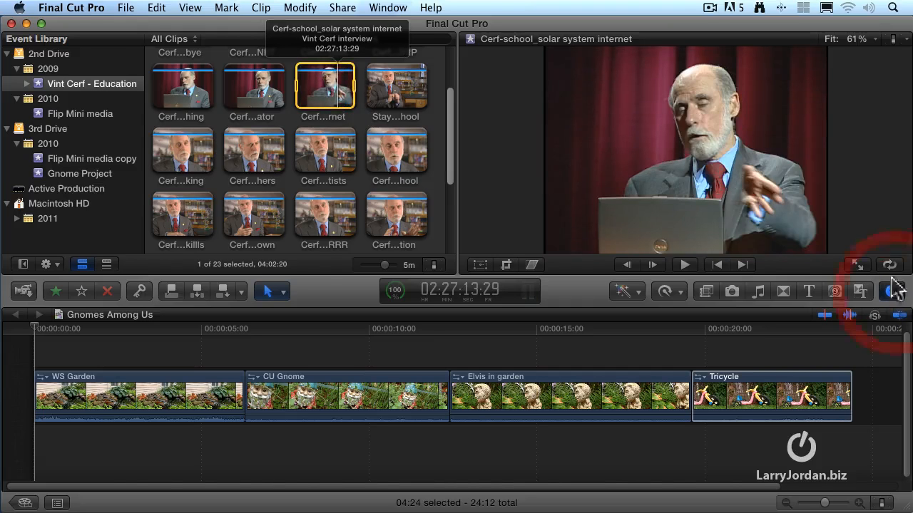
pyautogui.click(892, 292)
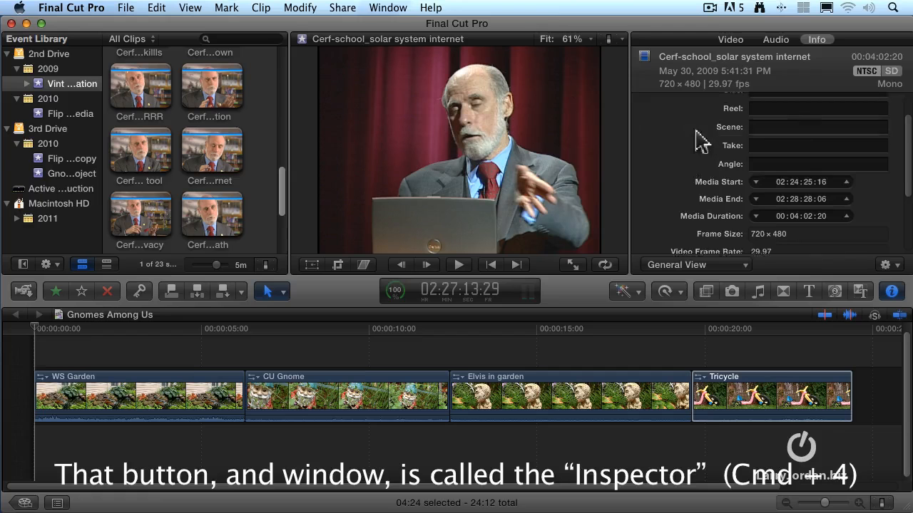
pyautogui.scroll(2, 702, 143)
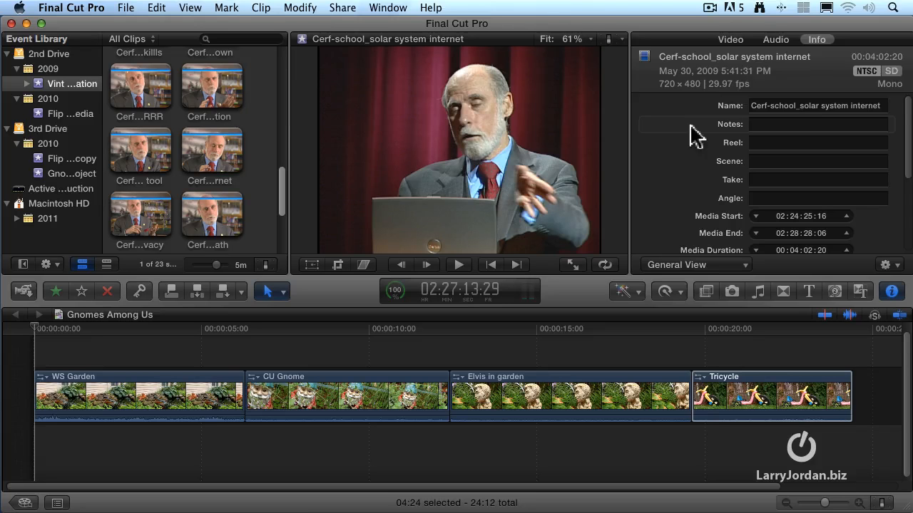
pyautogui.scroll(-2, 696, 135)
pyautogui.scroll(2, 695, 135)
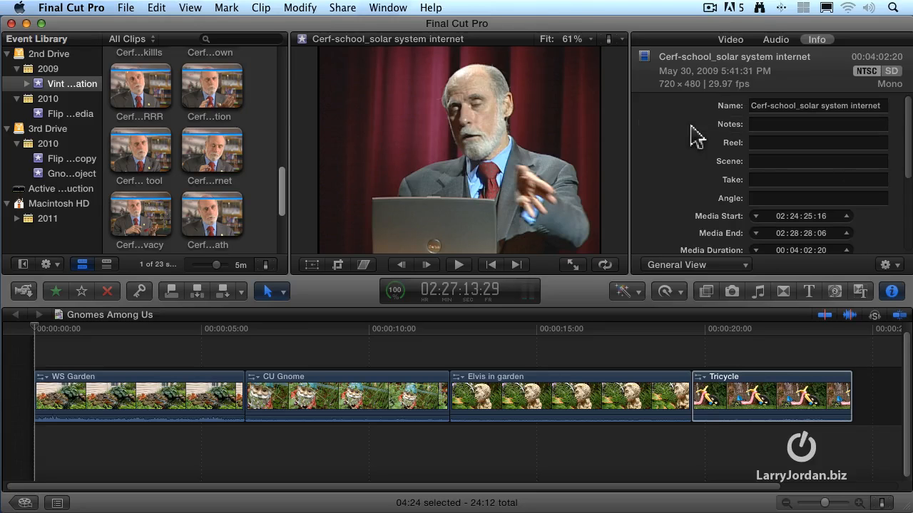
pyautogui.click(888, 297)
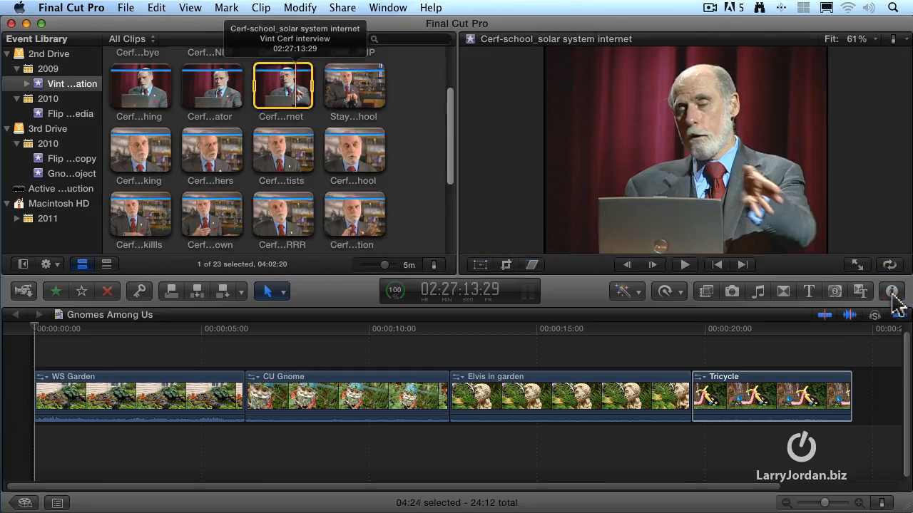
pyautogui.click(892, 292)
pyautogui.click(892, 294)
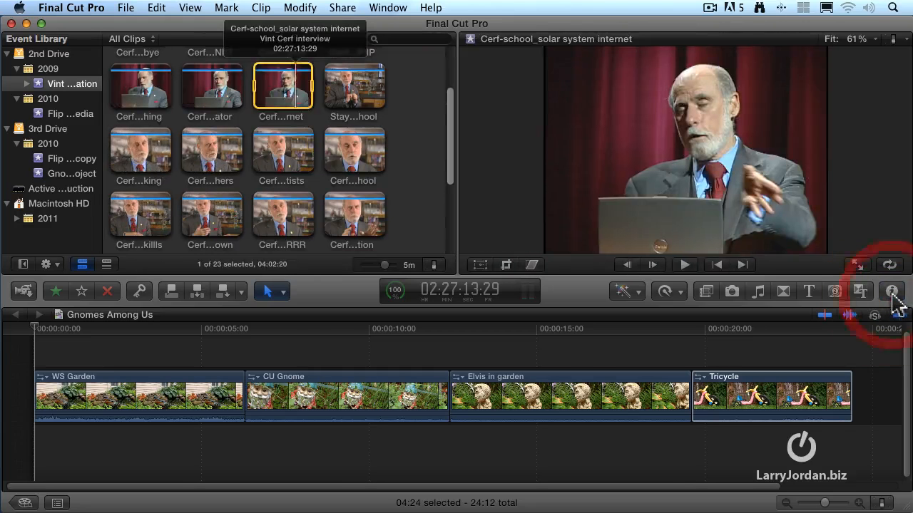
# Step: Copy the Cerf_Importance of teachers clip from Vint Cerf - Education into the Gnome Project event on 3rd Drive
pyautogui.click(146, 157)
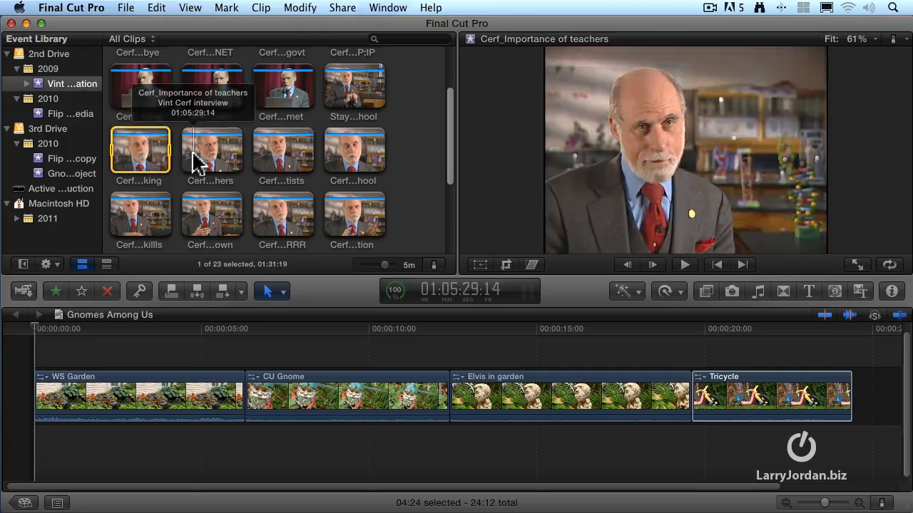
pyautogui.click(216, 151)
pyautogui.moveTo(215, 152); pyautogui.dragTo(39, 162)
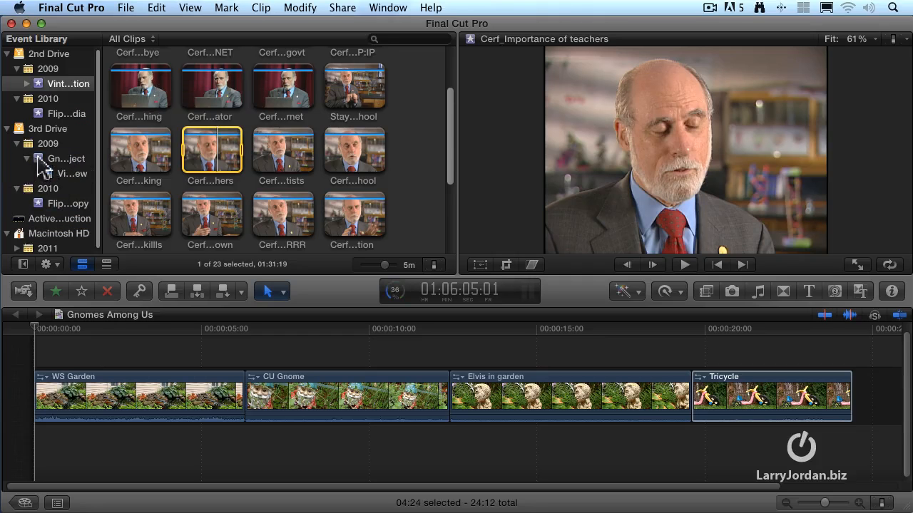
# Step: Move the Cerf_Importance of teachers clip in the Gnome Project event to the trash along with its media
pyautogui.click(40, 162)
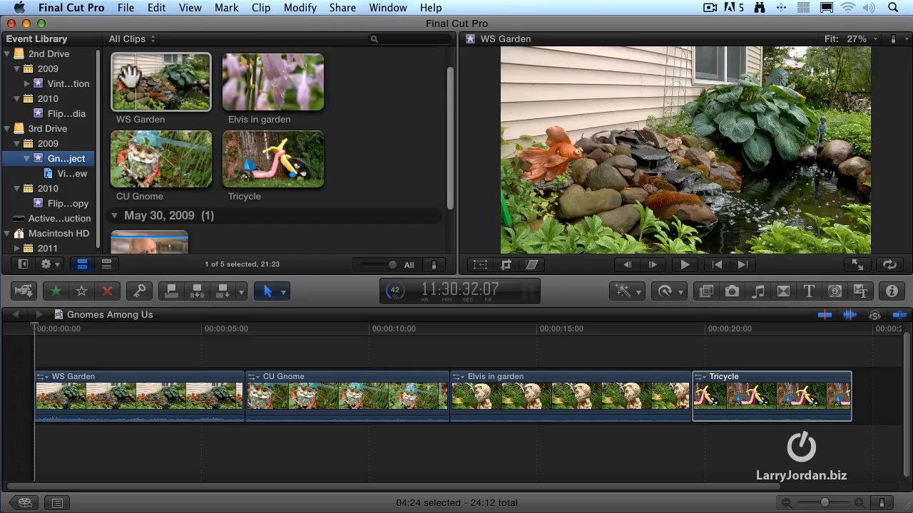
pyautogui.scroll(-2, 360, 197)
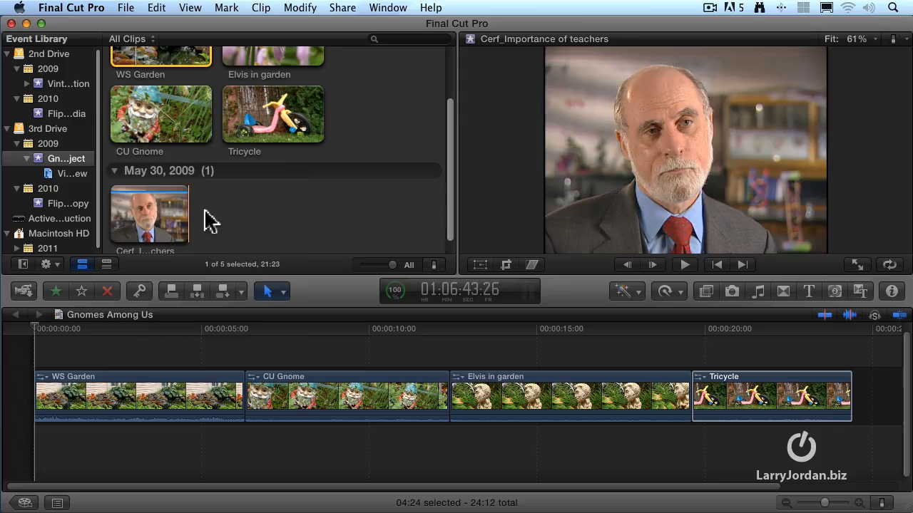
pyautogui.rightClick(145, 207)
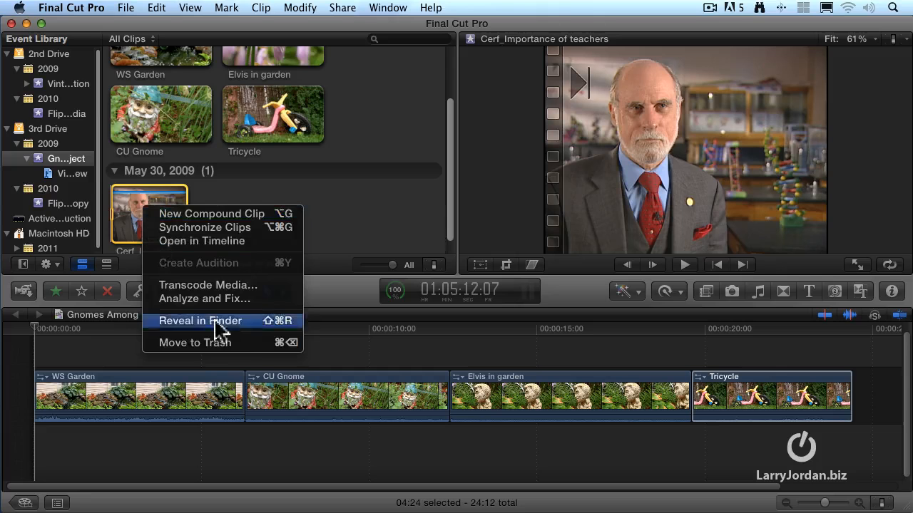
pyautogui.click(246, 343)
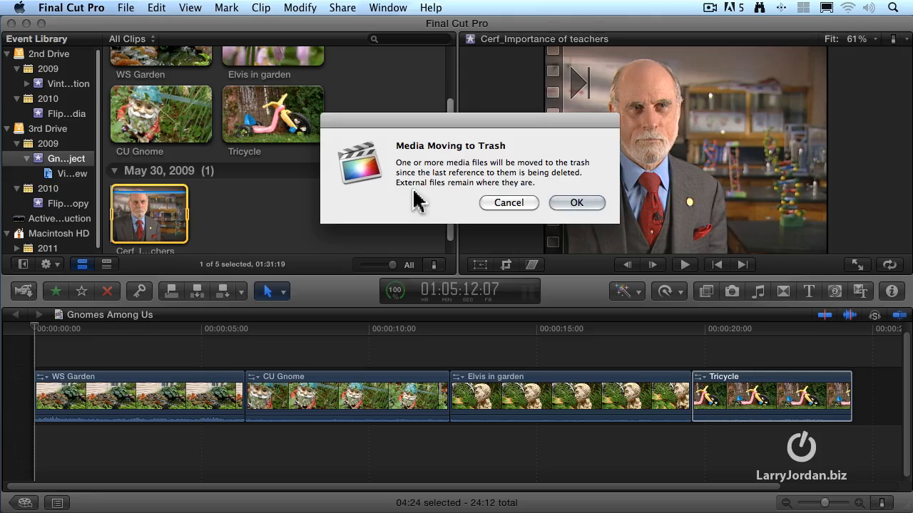
pyautogui.click(574, 203)
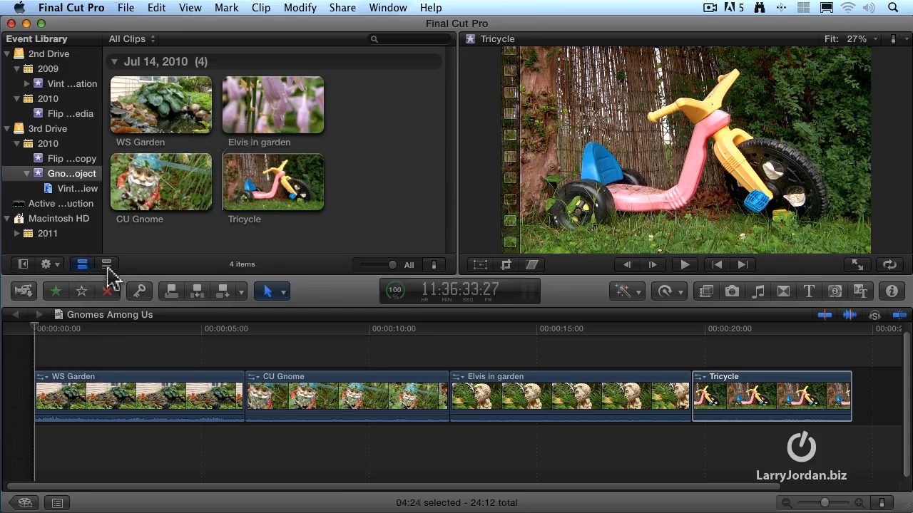
# Step: Switch the browser to list view and select the WS Garden clip of the Gnome Project event
pyautogui.click(107, 265)
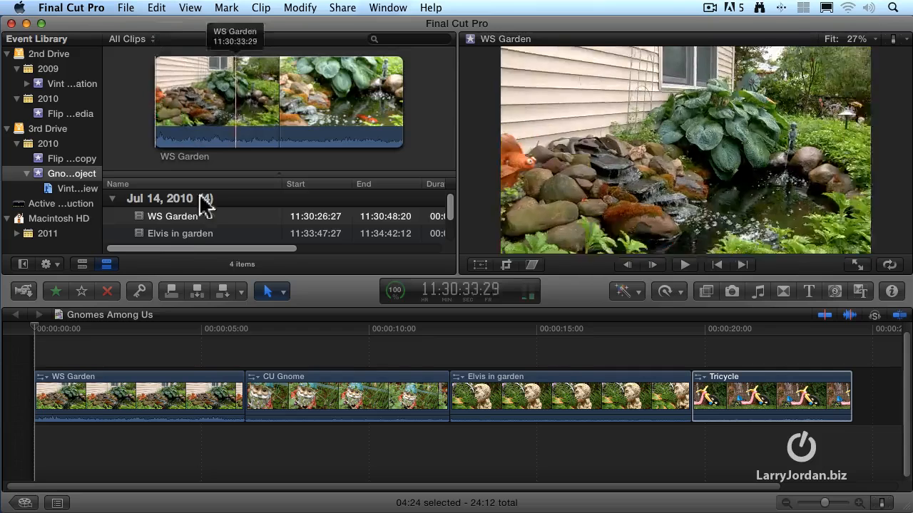
pyautogui.click(184, 239)
pyautogui.click(187, 217)
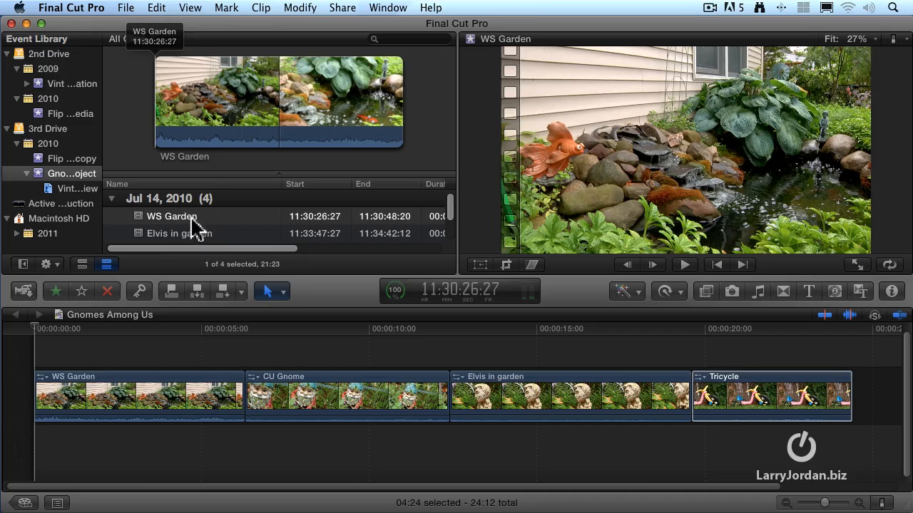
pyautogui.click(56, 266)
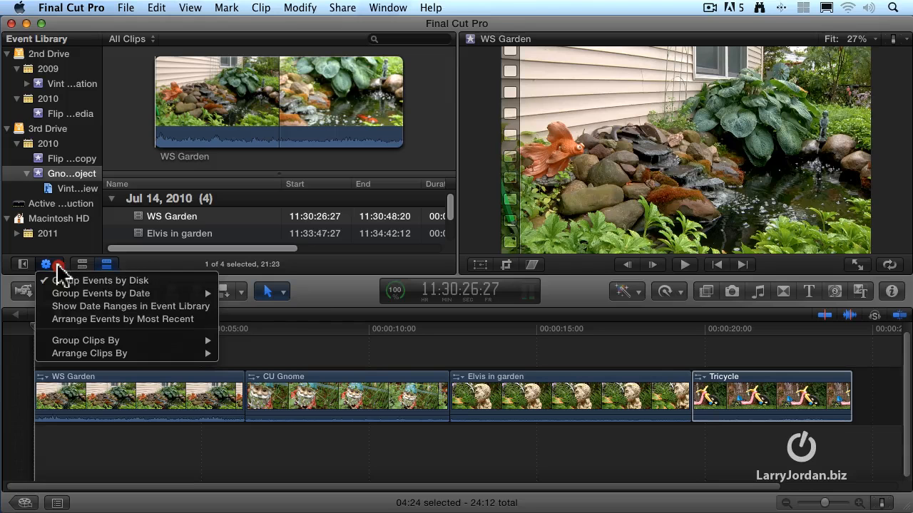
pyautogui.click(167, 282)
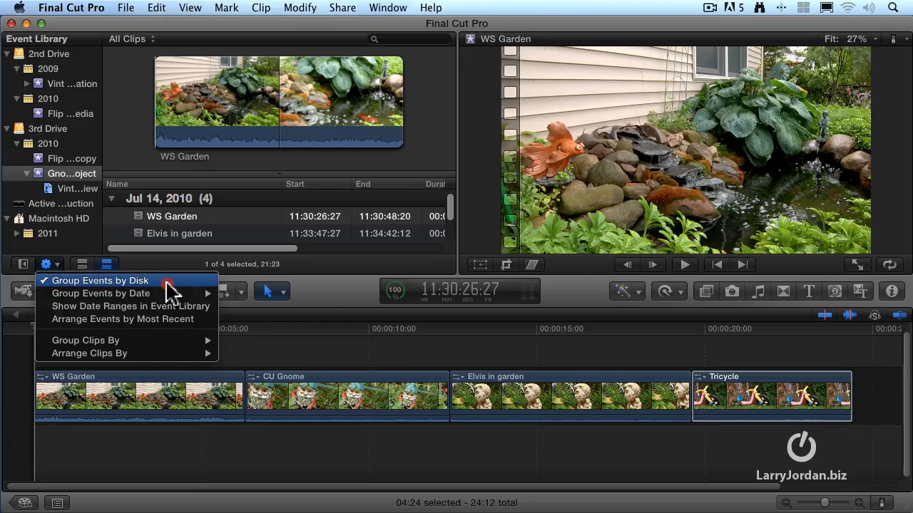
pyautogui.moveTo(167, 283)
pyautogui.mouseDown()
pyautogui.moveTo(175, 353)
pyautogui.moveTo(175, 294)
pyautogui.moveTo(177, 311)
pyautogui.moveTo(176, 342)
pyautogui.moveTo(164, 269)
pyautogui.mouseUp()
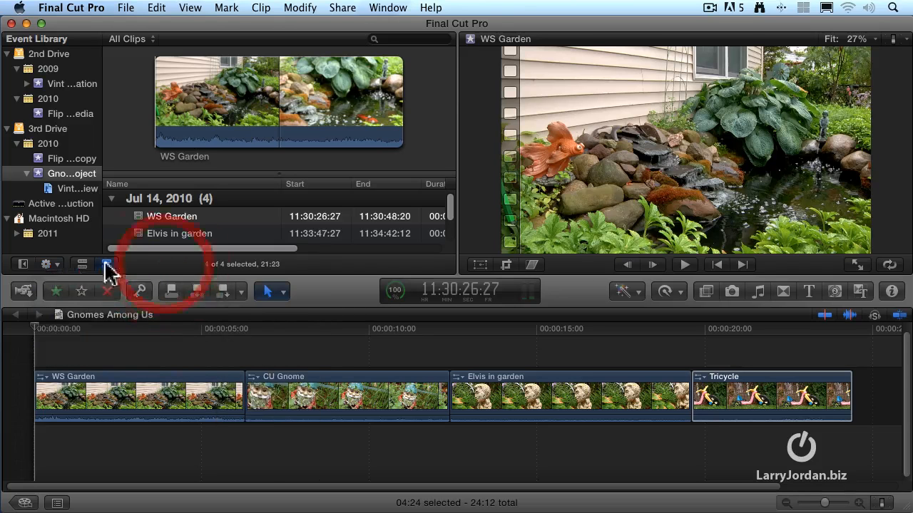
# Step: Set the clip grouping to None so the Gnome Project clips are listed without date groups
pyautogui.click(51, 264)
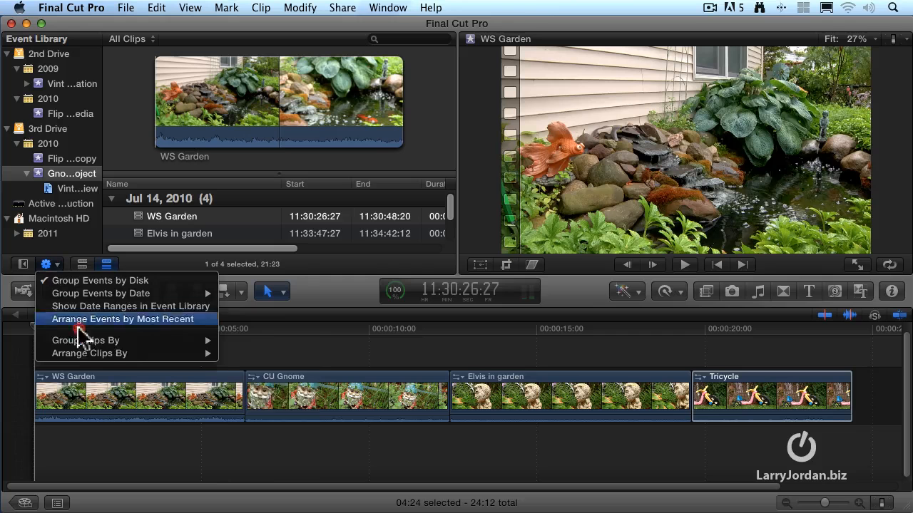
pyautogui.moveTo(91, 343)
pyautogui.click(307, 362)
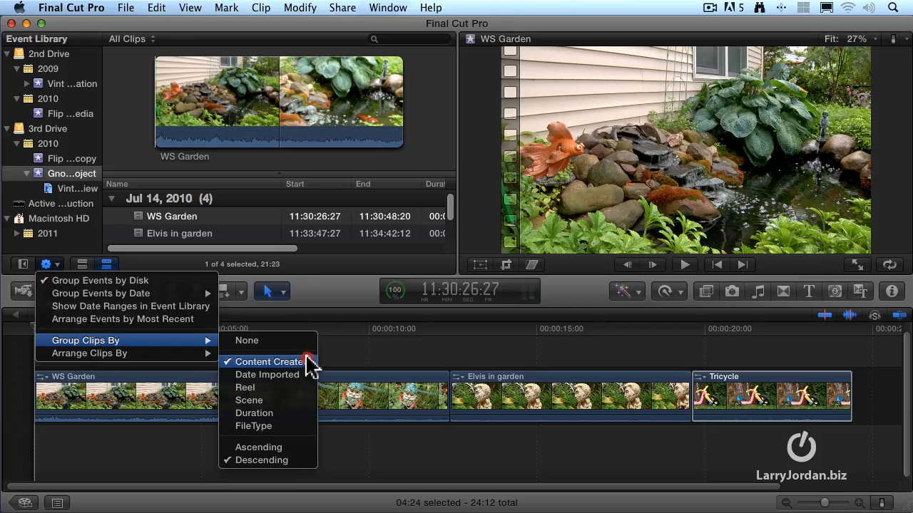
pyautogui.moveTo(306, 362); pyautogui.dragTo(306, 348)
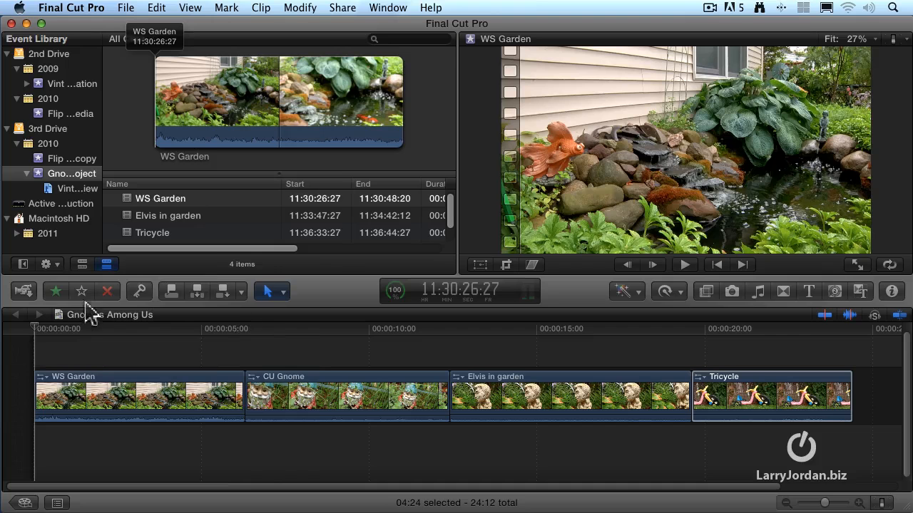
# Step: Group the browser clips by Content Created, and deselect the Gnome Project event in the Event Library
pyautogui.click(45, 263)
pyautogui.click(163, 342)
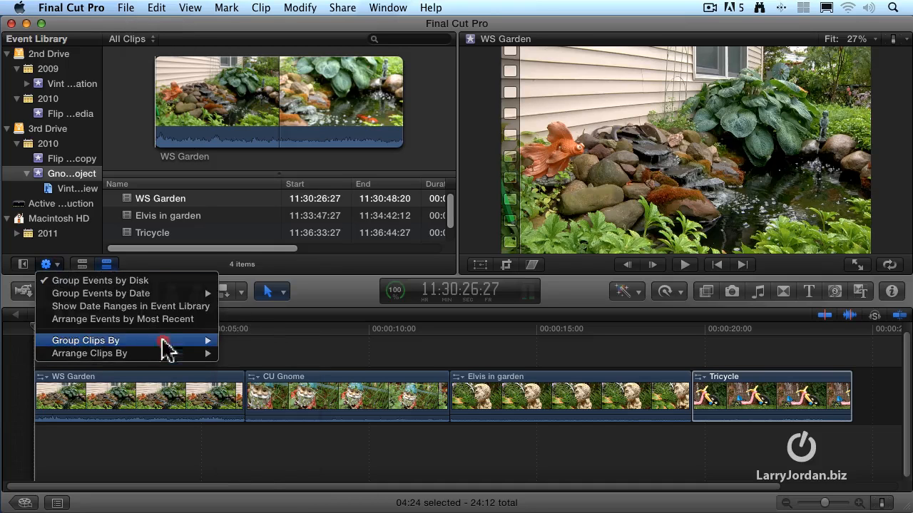
pyautogui.moveTo(255, 361); pyautogui.dragTo(81, 255)
pyautogui.click(81, 251)
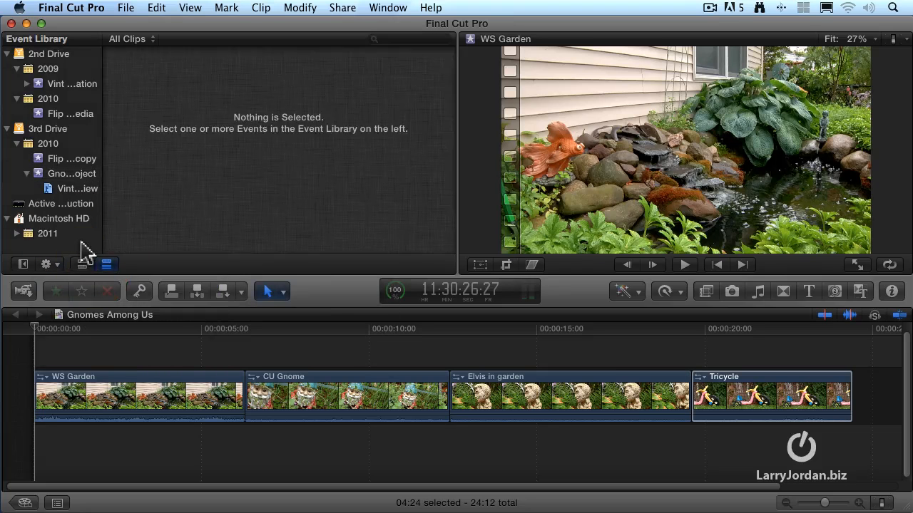